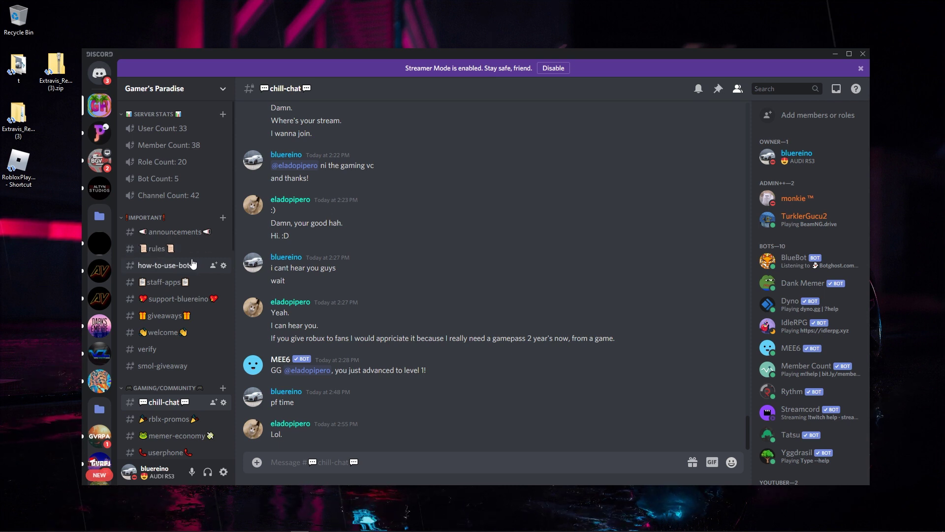
- Open the giveaways channel of the Gamer's Paradise server and read its milestones, highlighting the 50 Members goal
click(175, 319)
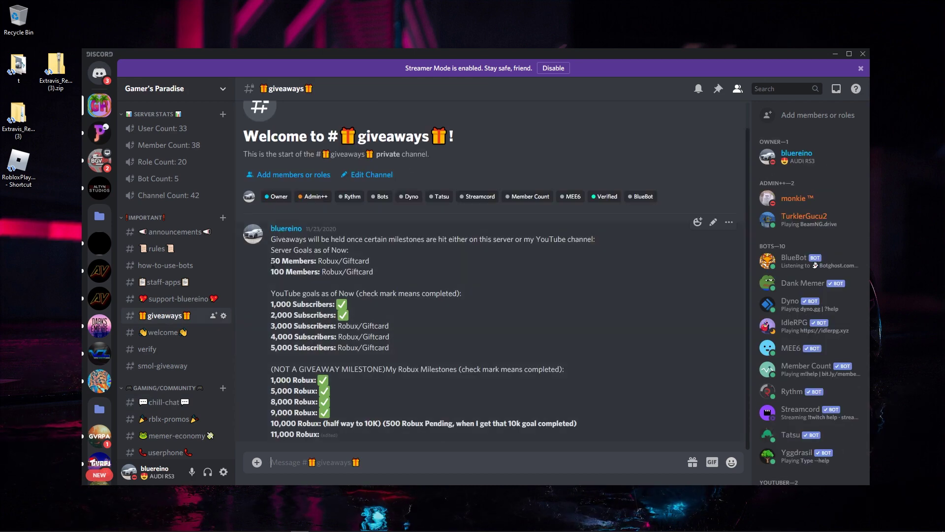
drag(272, 261, 391, 267)
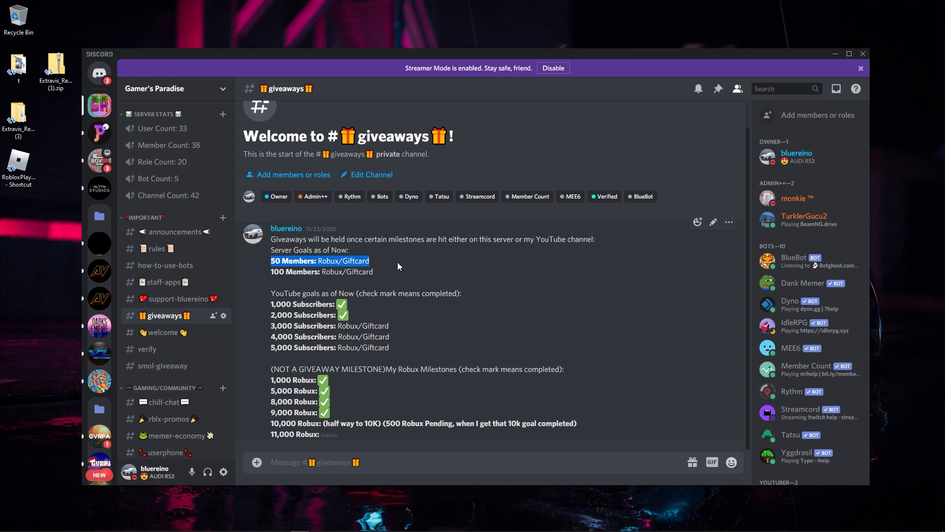
click(281, 262)
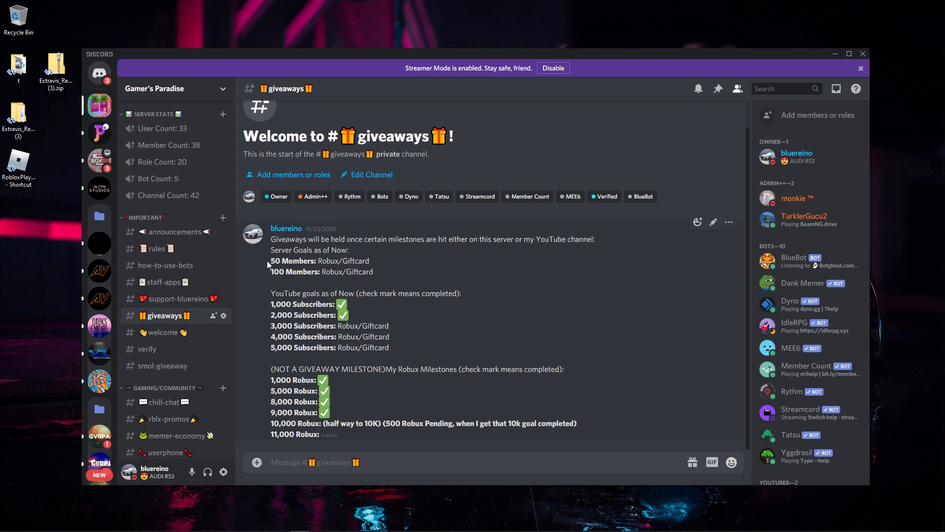
drag(268, 262, 482, 265)
click(513, 265)
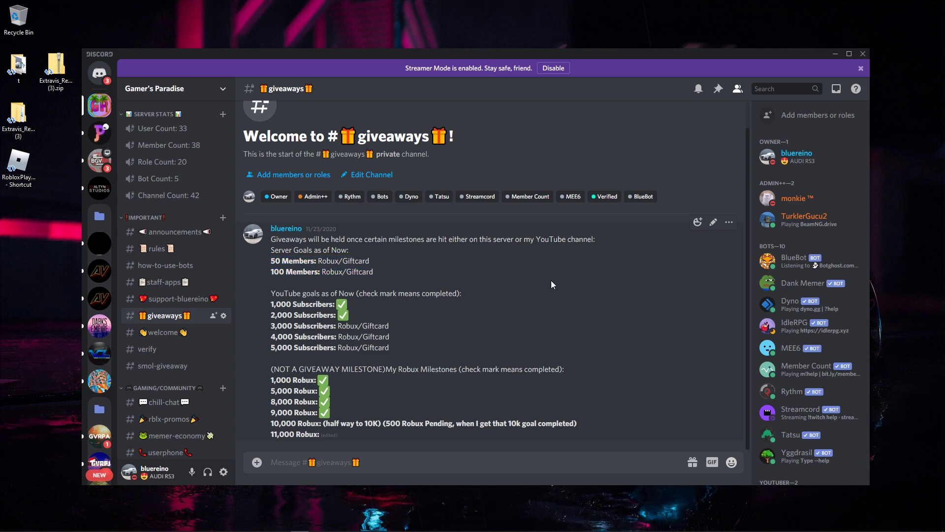
scroll(805, 318, down, 10)
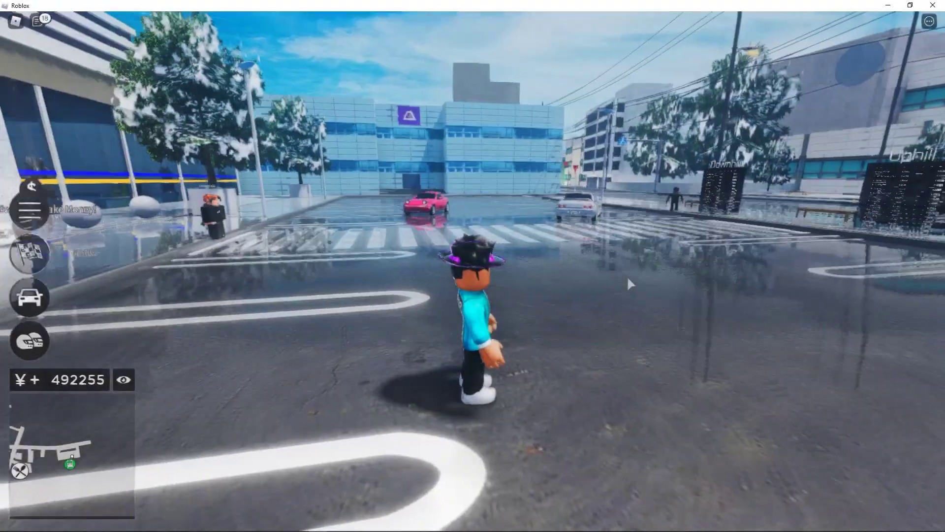
- Switch to Roblox and walk the character around the station parking lot and street, turning the camera to examine the shader graphics
key(d)
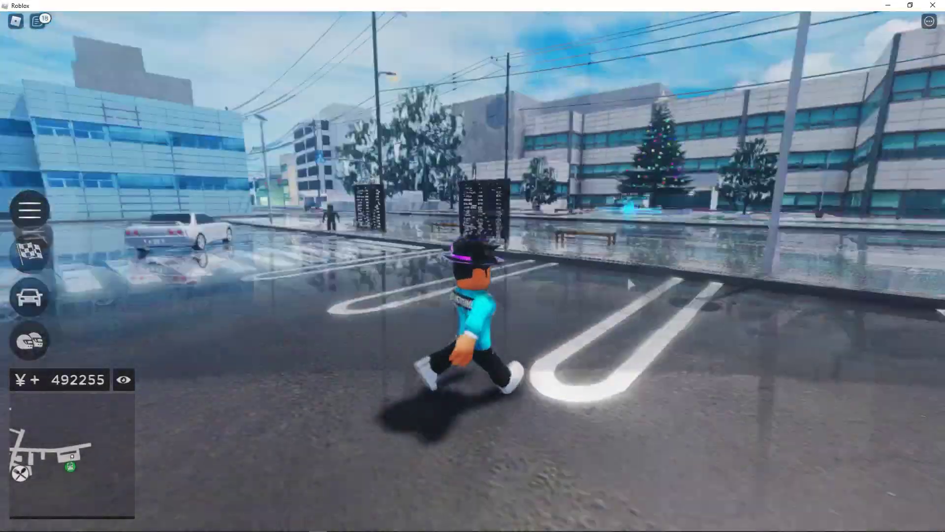
right_click(628, 279)
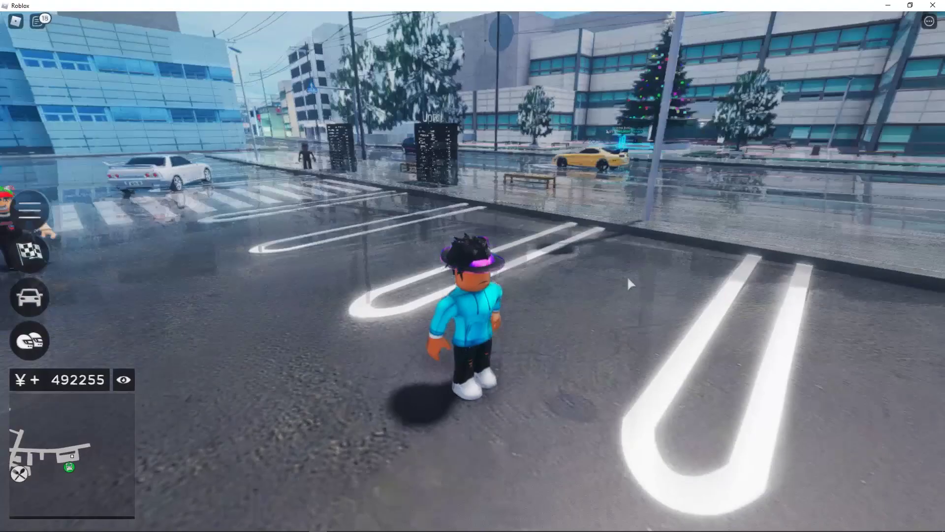
key(Left)
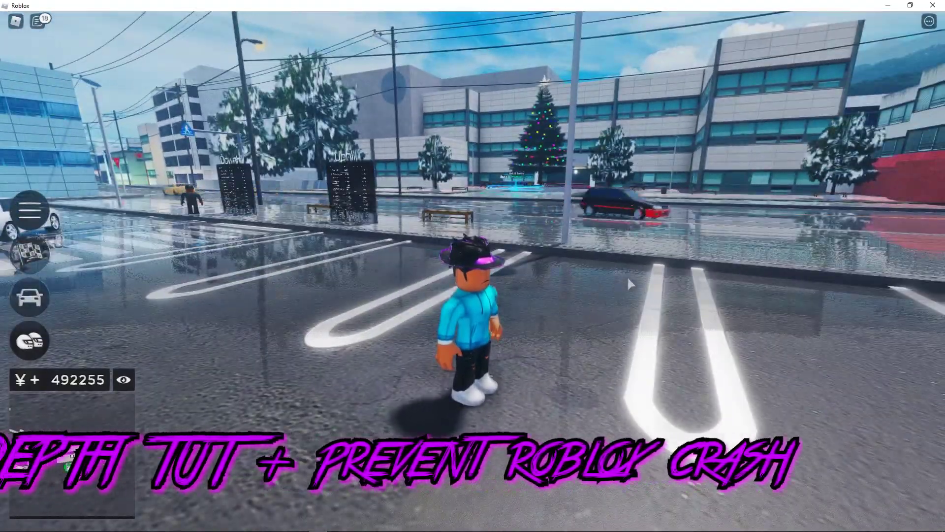
key(w)
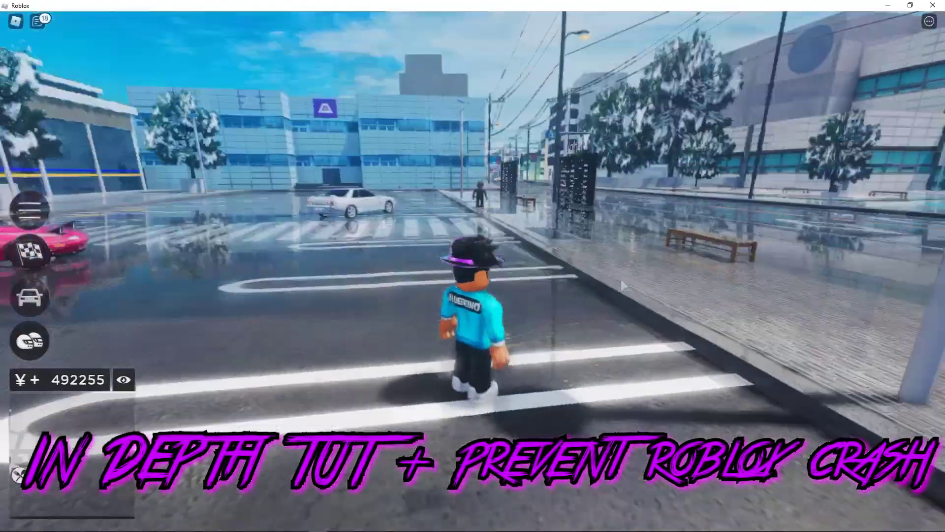
right_click(624, 286)
key(s)
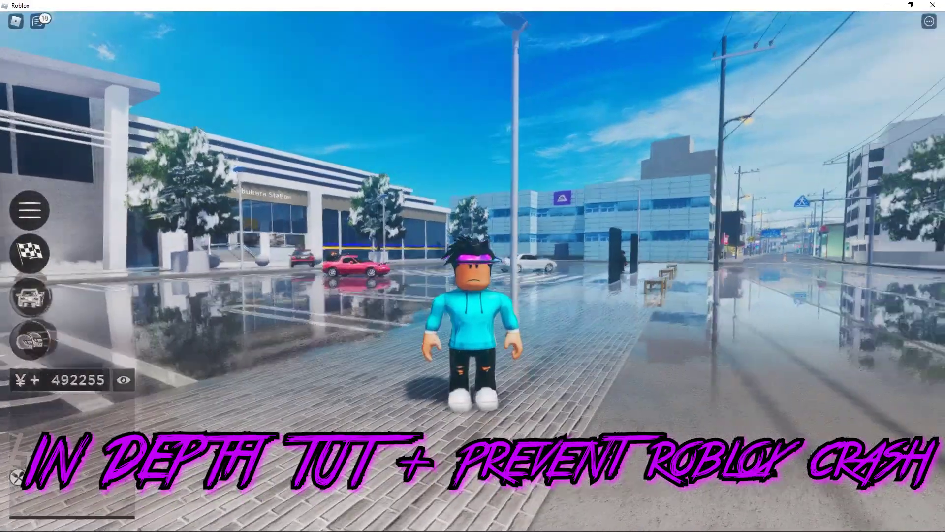
right_click(624, 285)
key(d)
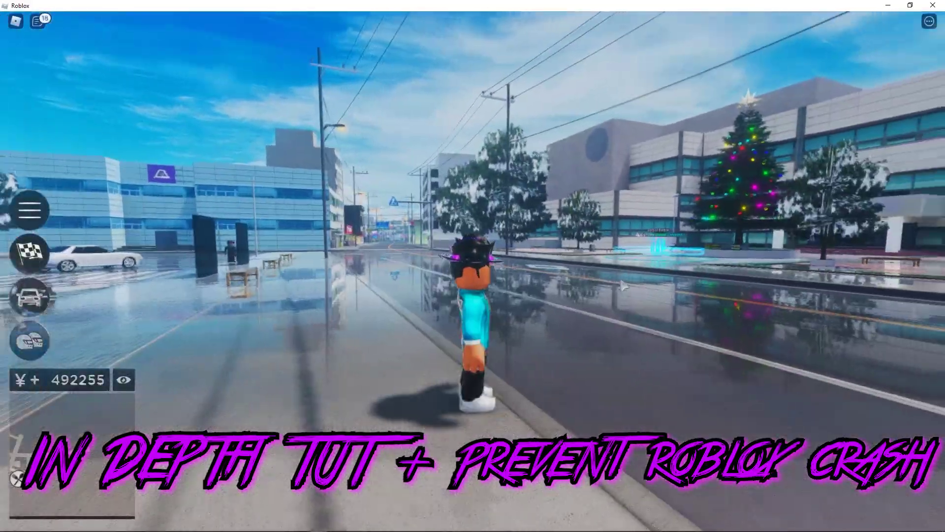
right_click(624, 285)
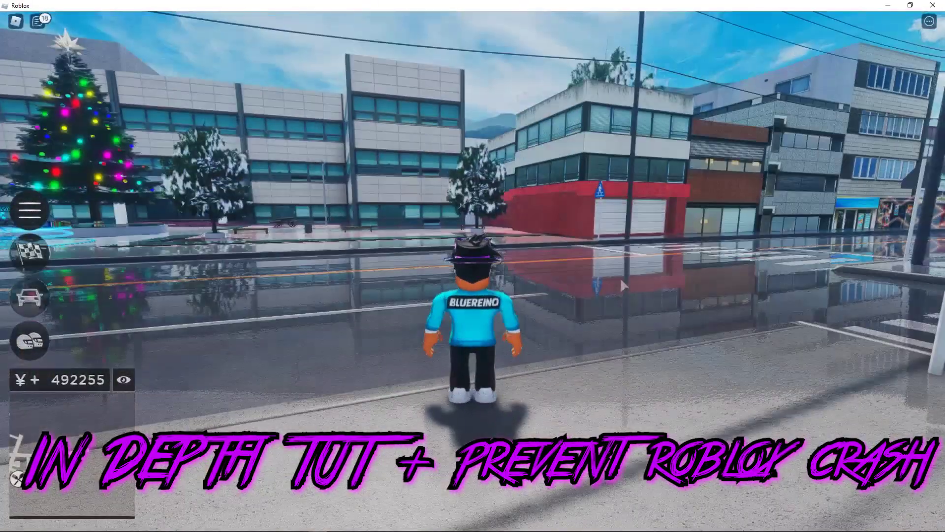
right_click(622, 281)
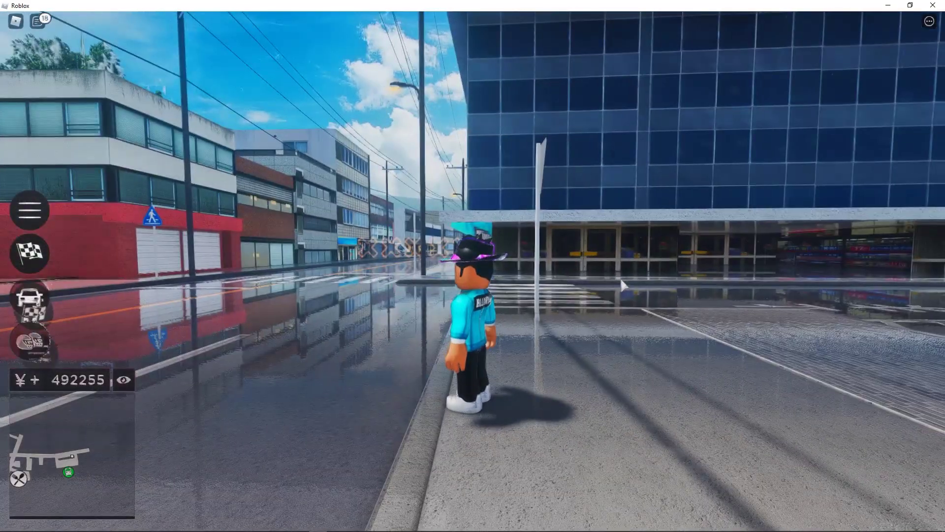
right_click(622, 282)
key(a)
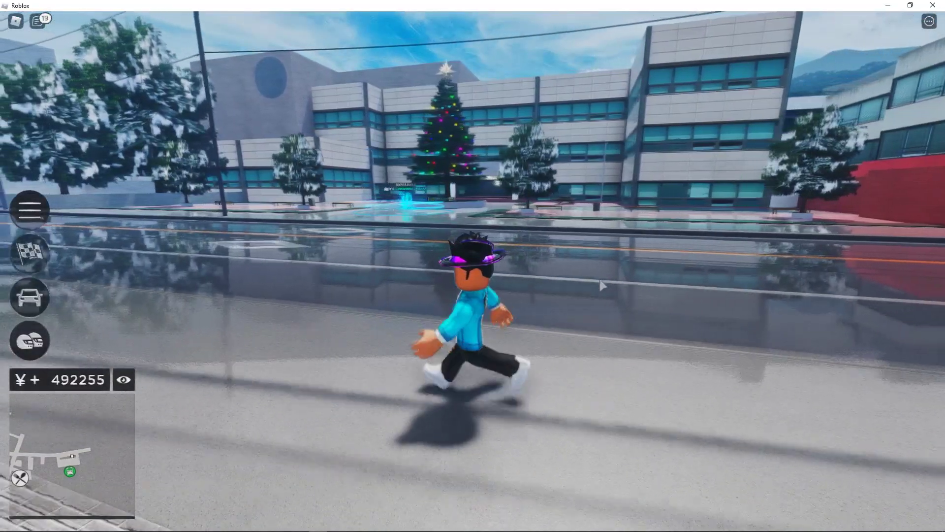
right_click(603, 285)
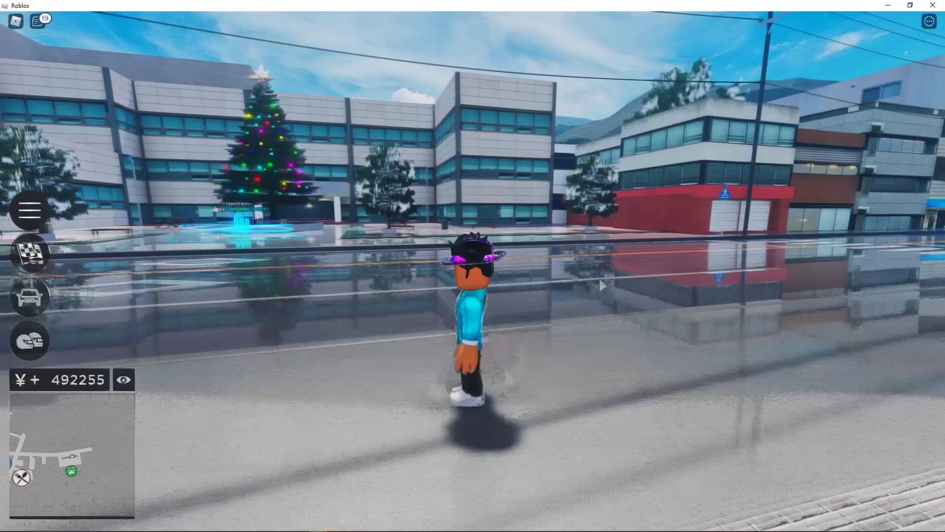
key(a)
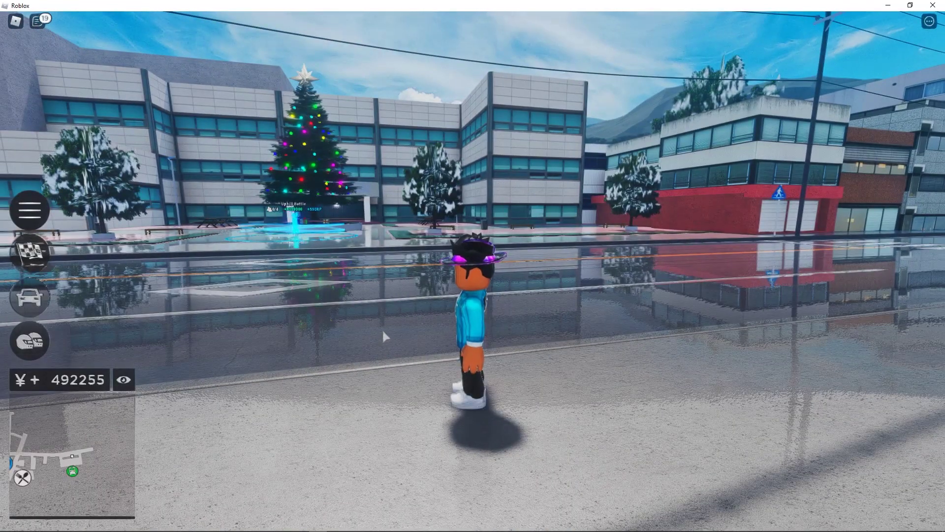
key(a)
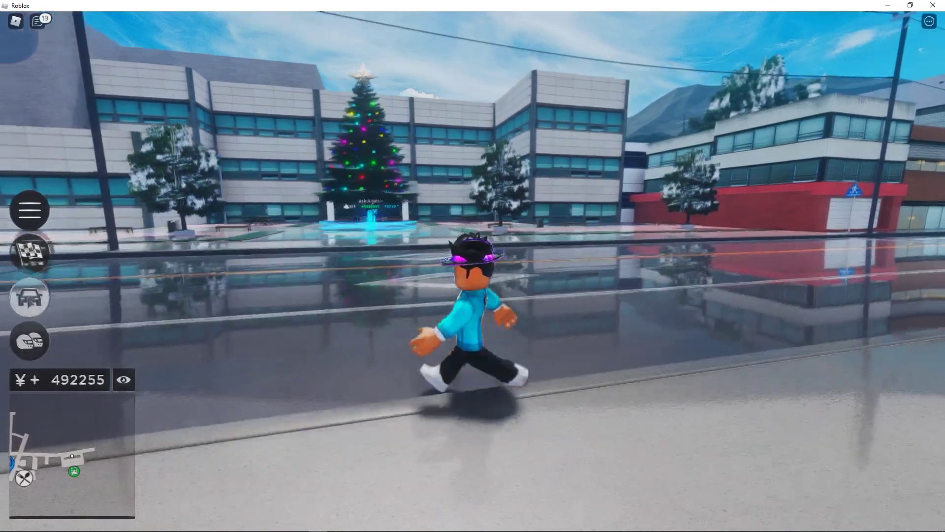
right_click(364, 313)
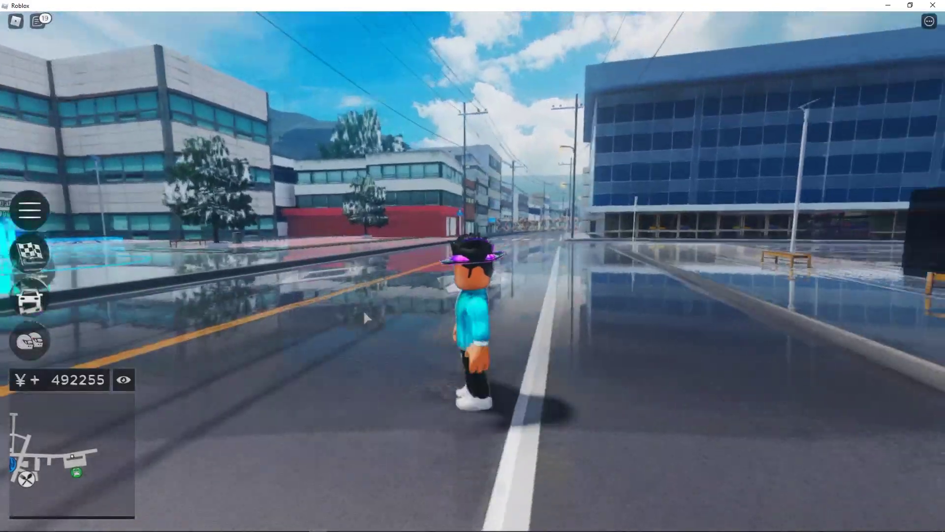
key(s)
right_click(365, 313)
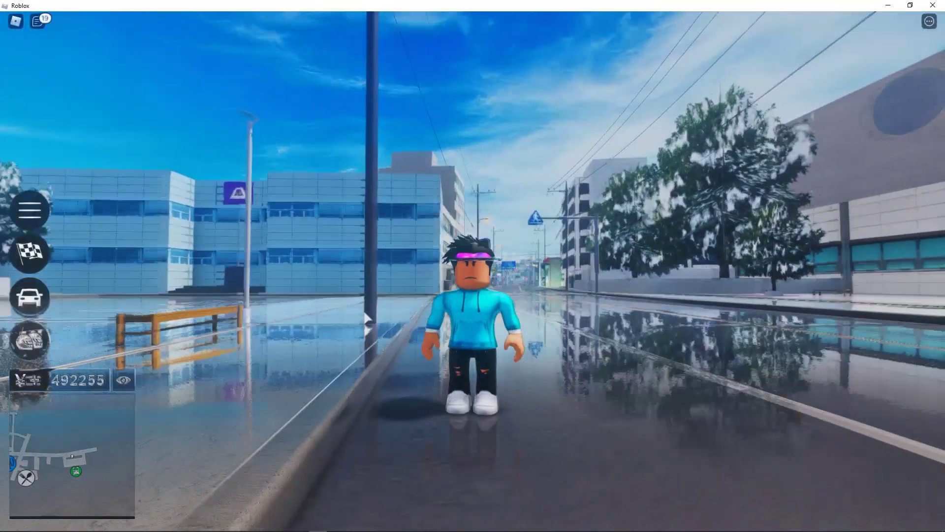
right_click(364, 313)
key(s)
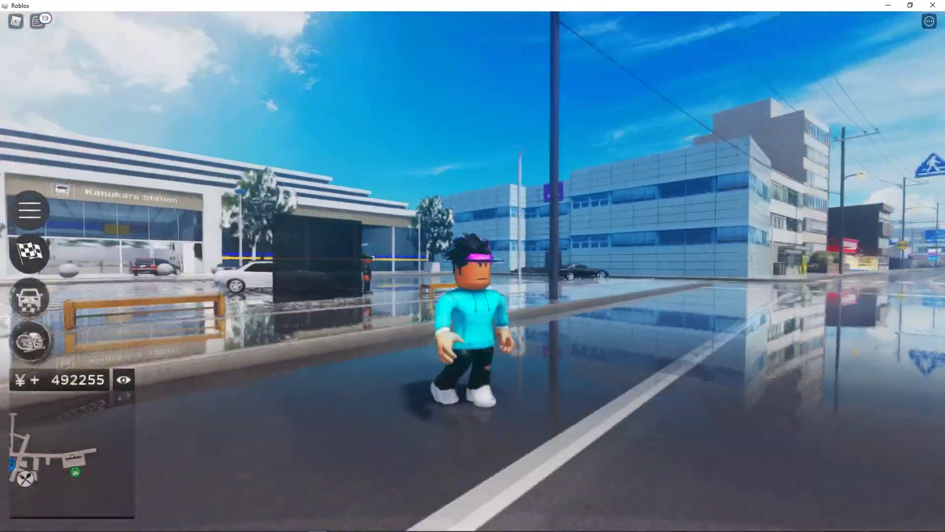
right_click(364, 315)
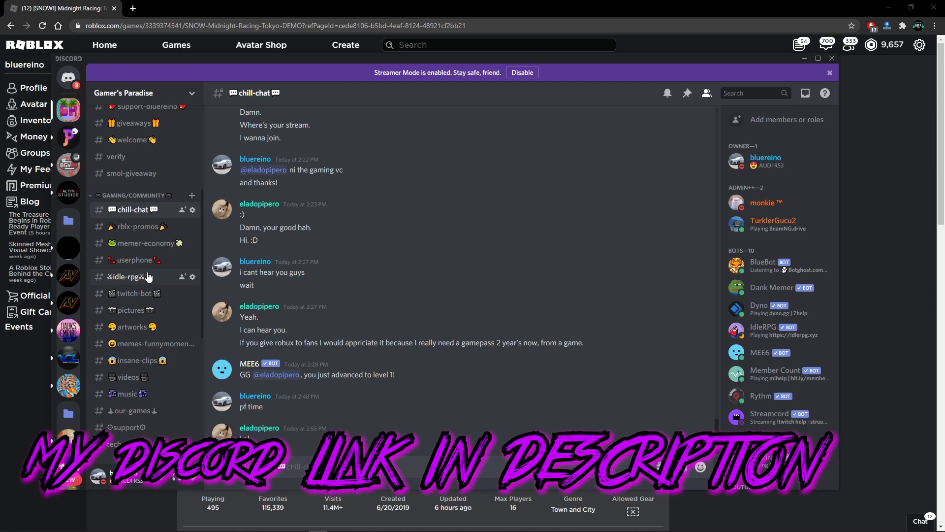
- Switch to Discord and look through the Gamer's Paradise channel list, from the server stats to the voice channels
scroll(140, 199, up, 5)
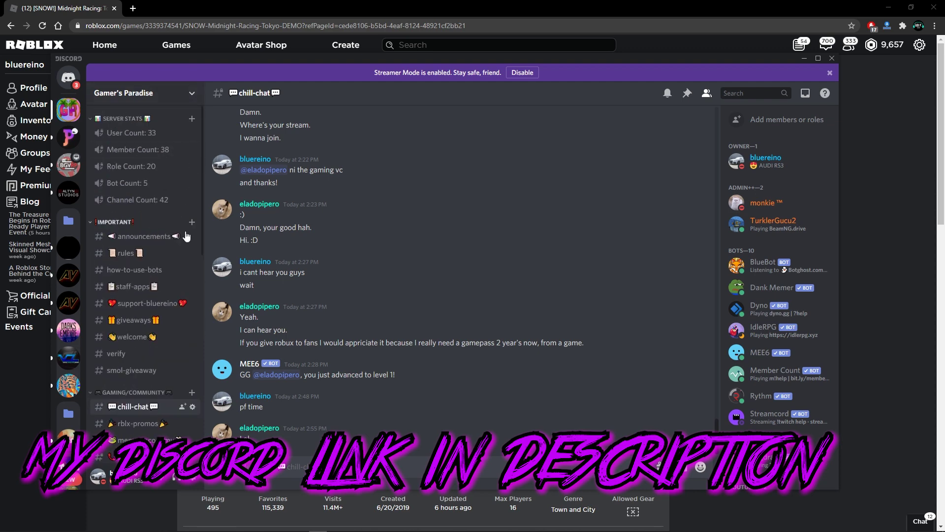
scroll(183, 241, down, 7)
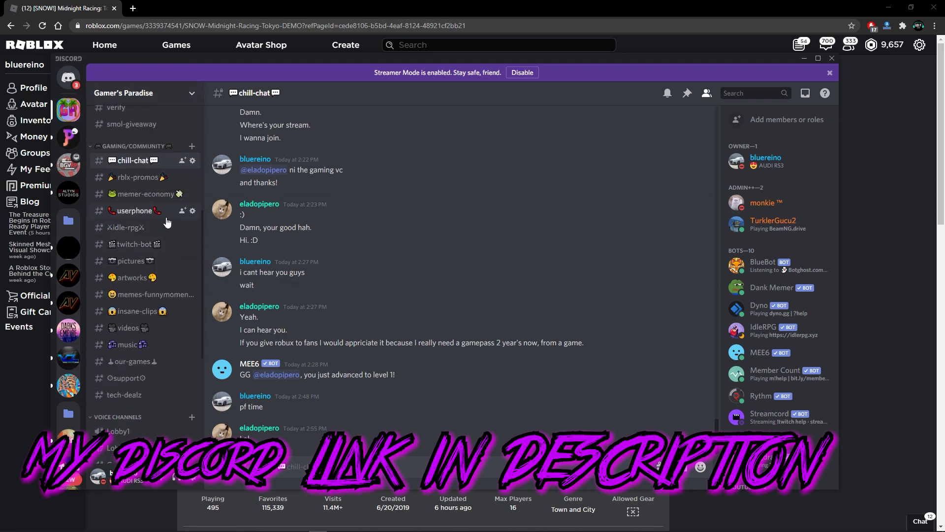
scroll(162, 246, up, 5)
drag(129, 56, 161, 52)
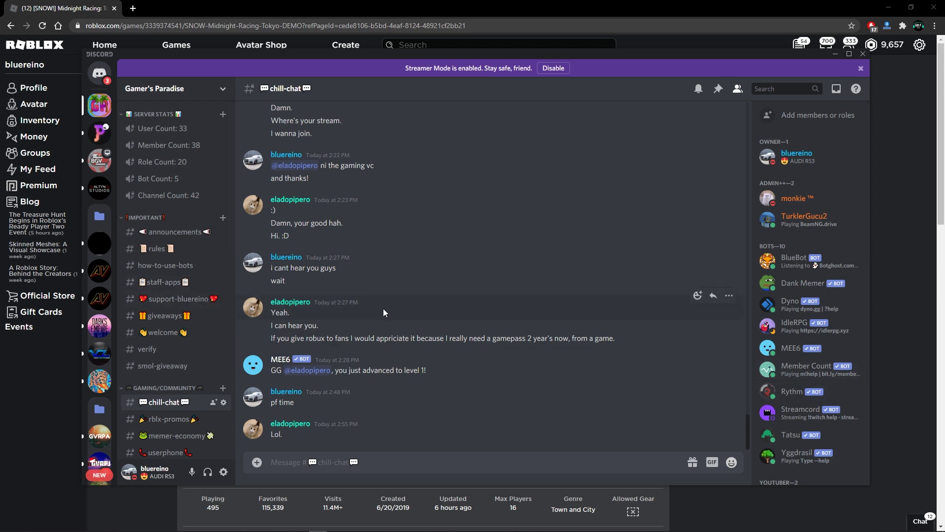
scroll(194, 342, down, 5)
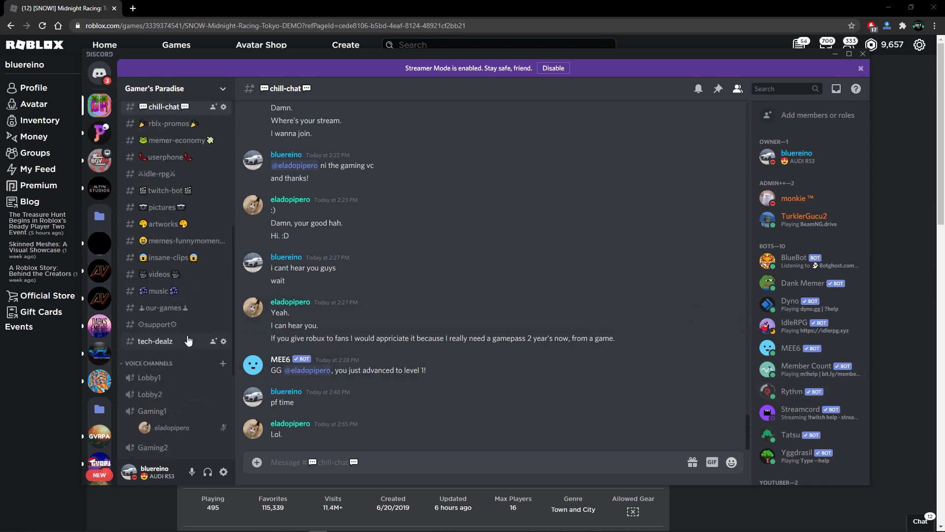
scroll(189, 341, up, 5)
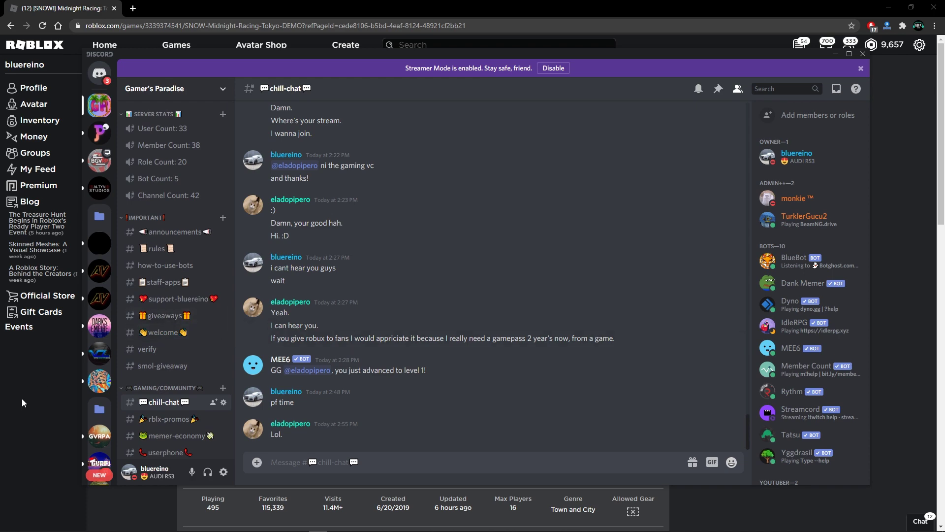
- Switch to Chrome and download the Extravis ReShade zip from its copied Discord attachment link in a new tab
key(shift+grave)
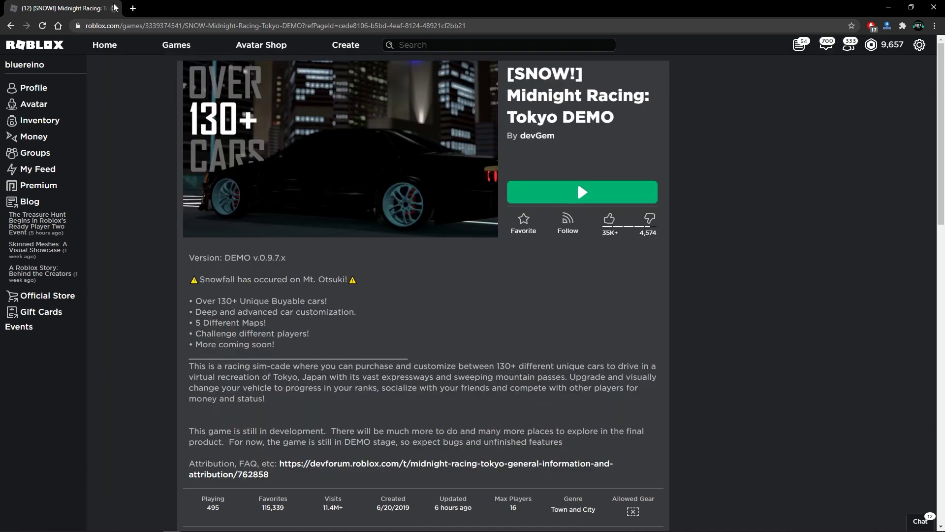
click(133, 8)
key(ctrl+v)
key(Return)
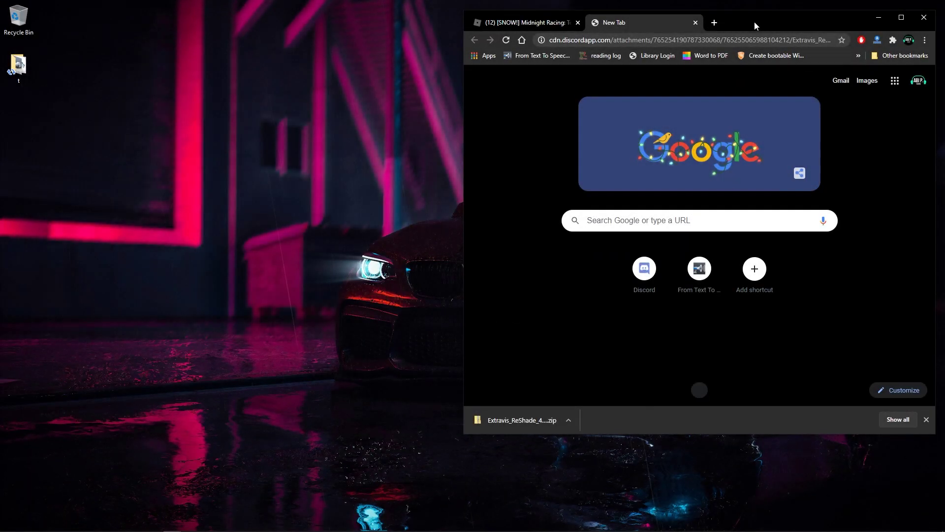
- Place the downloaded Extravis ReShade zip on the desktop and minimize the browser
drag(754, 21, 748, 30)
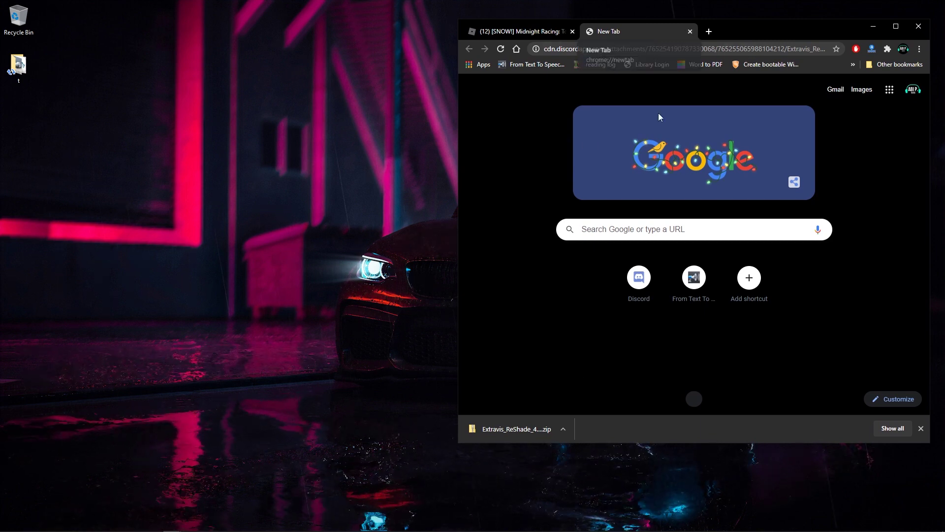
drag(507, 430, 66, 195)
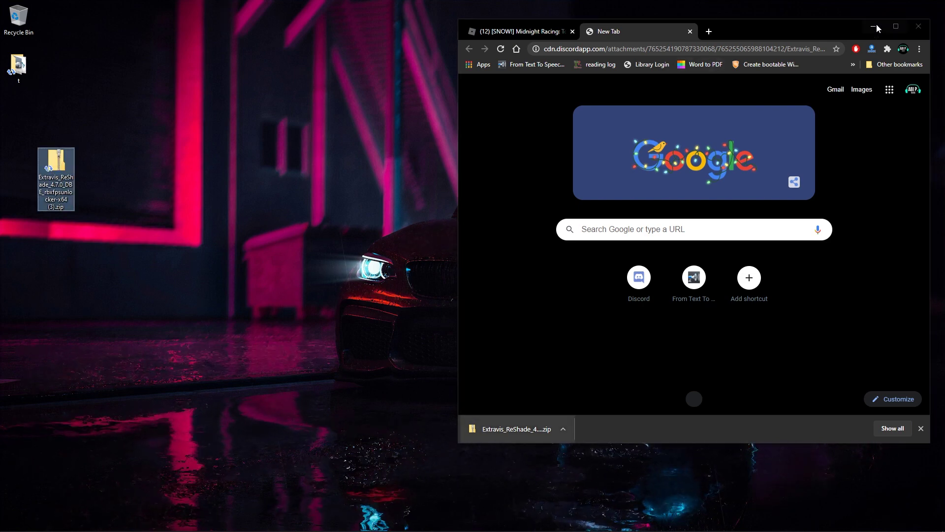
click(873, 26)
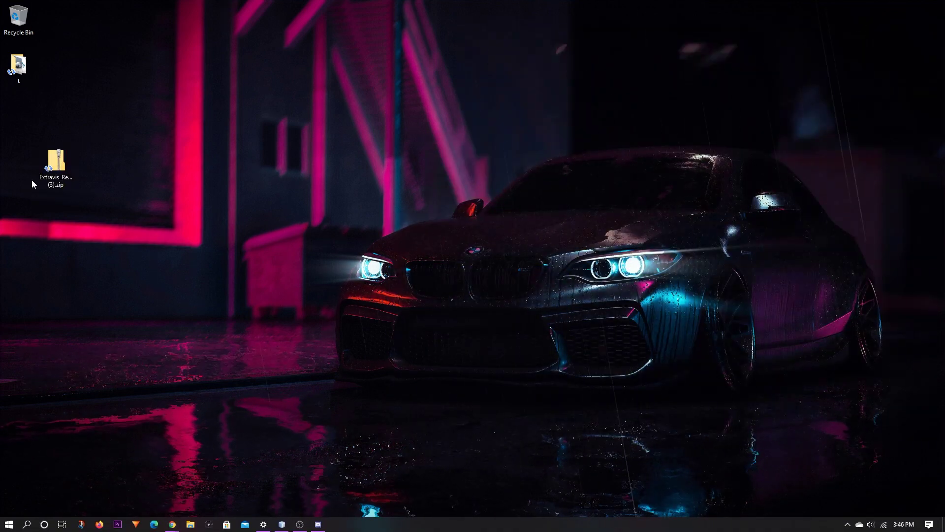
drag(73, 163, 137, 124)
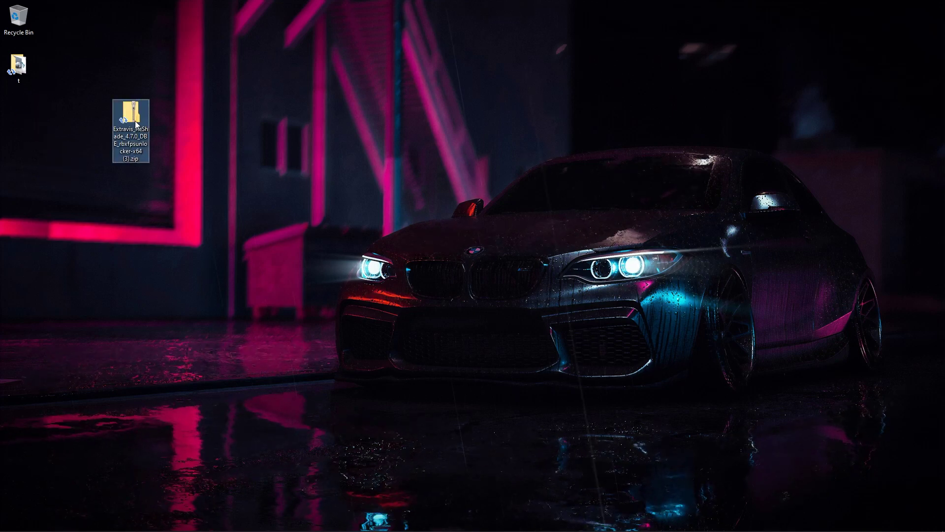
- Extract the zip on the desktop into the folder Extravis_ReShade_4.7.0_DBE_rbxfpsunlocker-x64 (3), showing the extracted files when complete
right_click(135, 120)
click(61, 152)
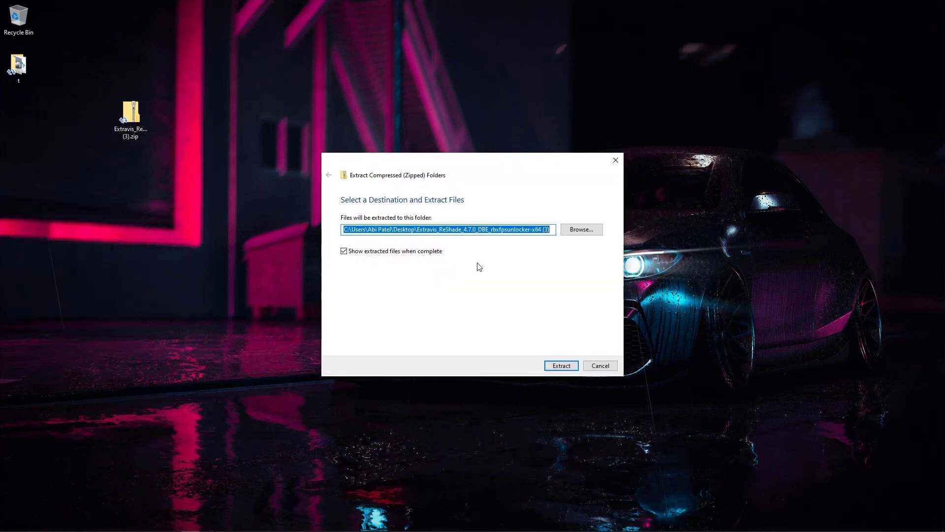
click(556, 364)
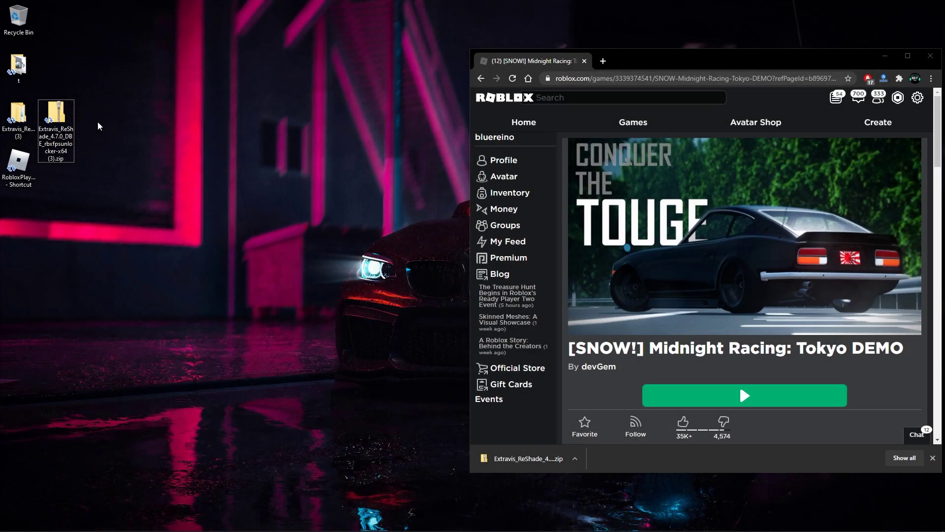
- Rearrange the desktop so that the Extravis ReShade zip sits beside the t folder, above the Roblox player shortcut's row
drag(55, 129, 56, 68)
mouse_move(18, 163)
mouse_down()
mouse_move(73, 173)
mouse_move(10, 172)
mouse_up()
click(105, 178)
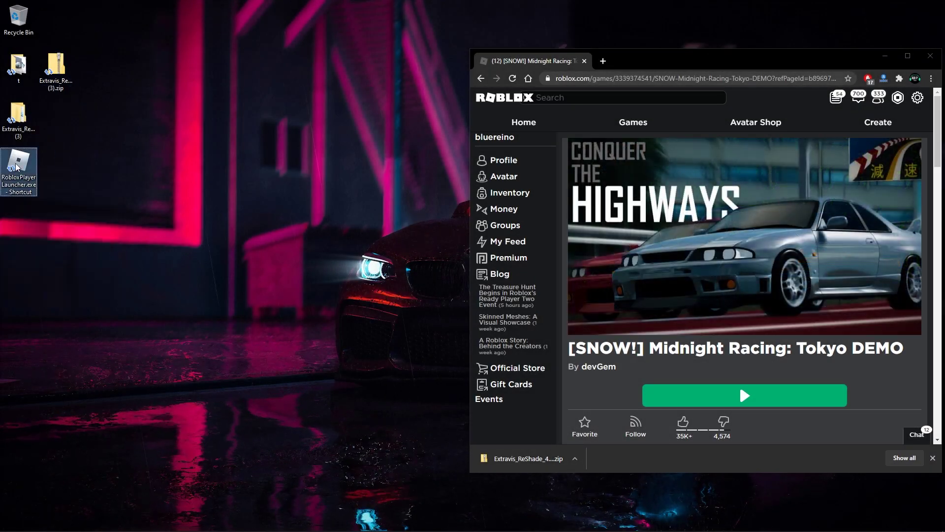
- Search Windows for roblox and open the file location of the Roblox Player shortcut
right_click(10, 160)
click(97, 140)
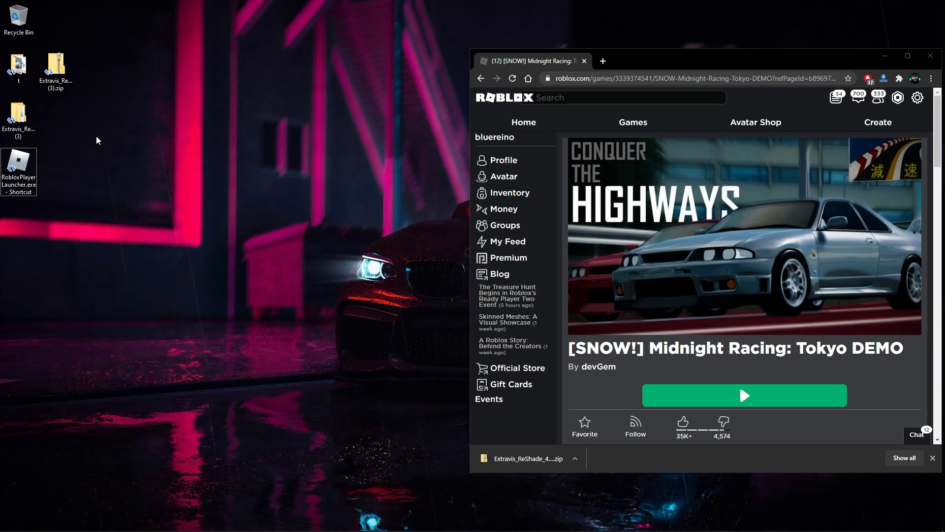
click(2, 526)
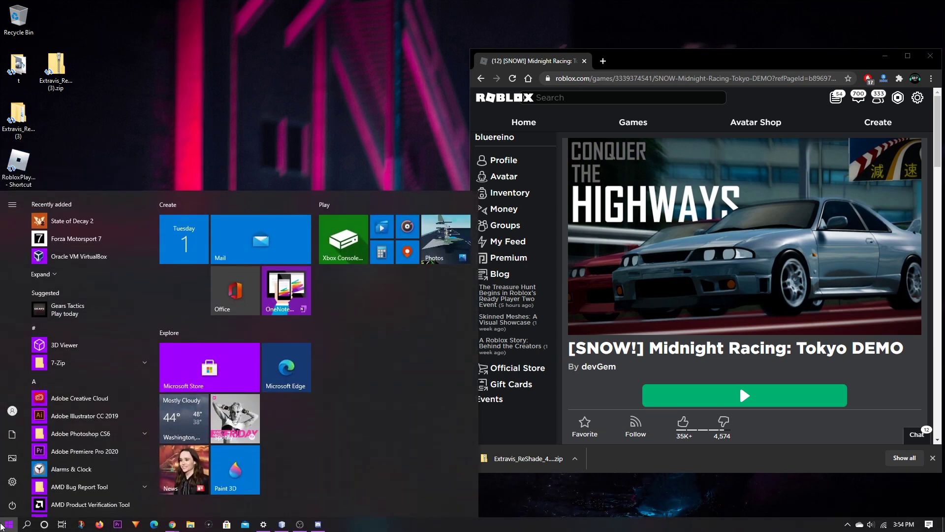
text(roblox)
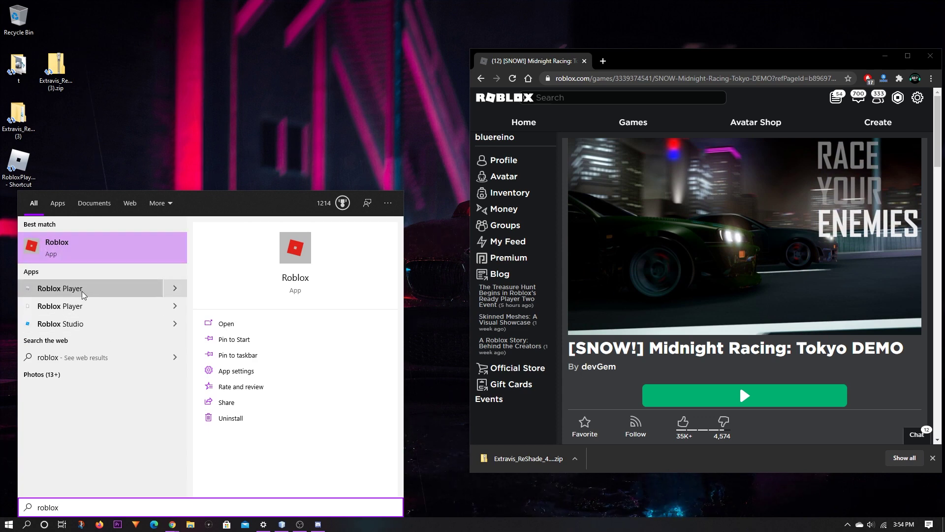
right_click(103, 306)
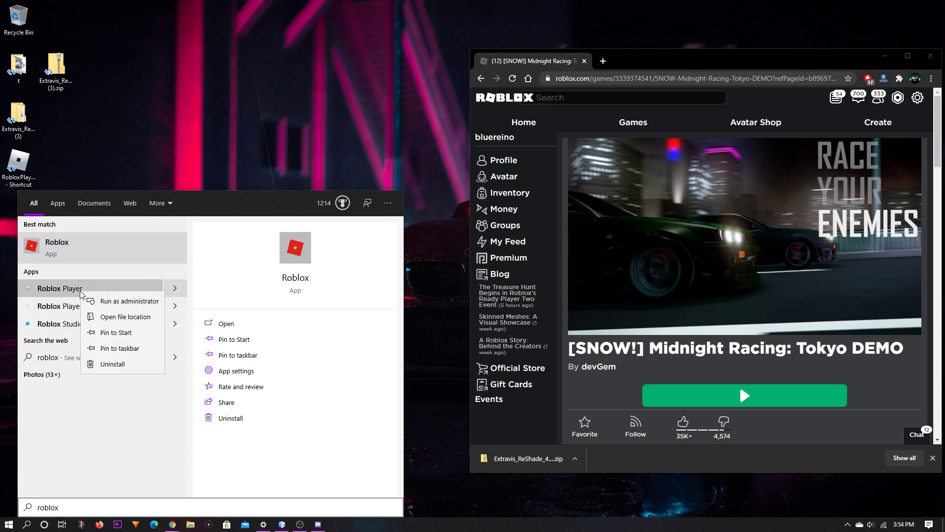
click(125, 317)
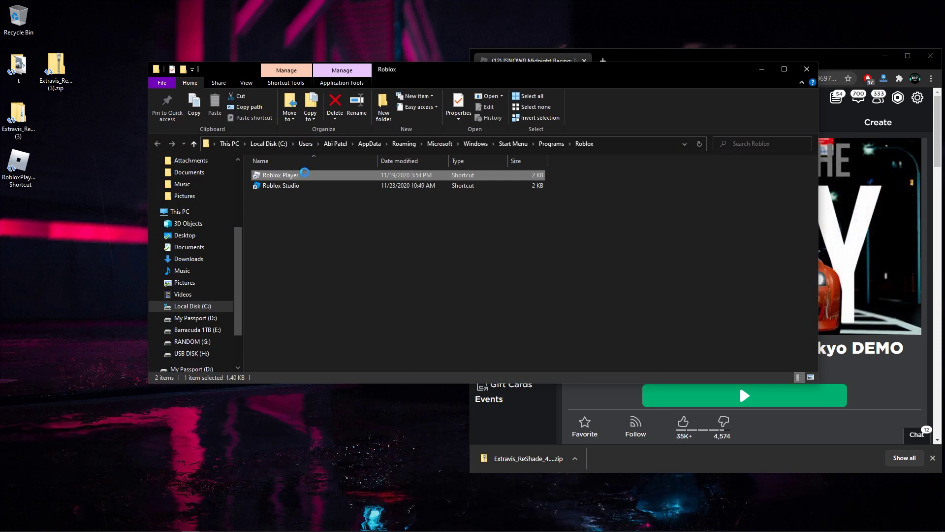
- Open the target folder of the Roblox Player shortcut, version-5a2a97e1d9794df1, and reposition its window clear of the desktop icons
right_click(278, 174)
click(231, 203)
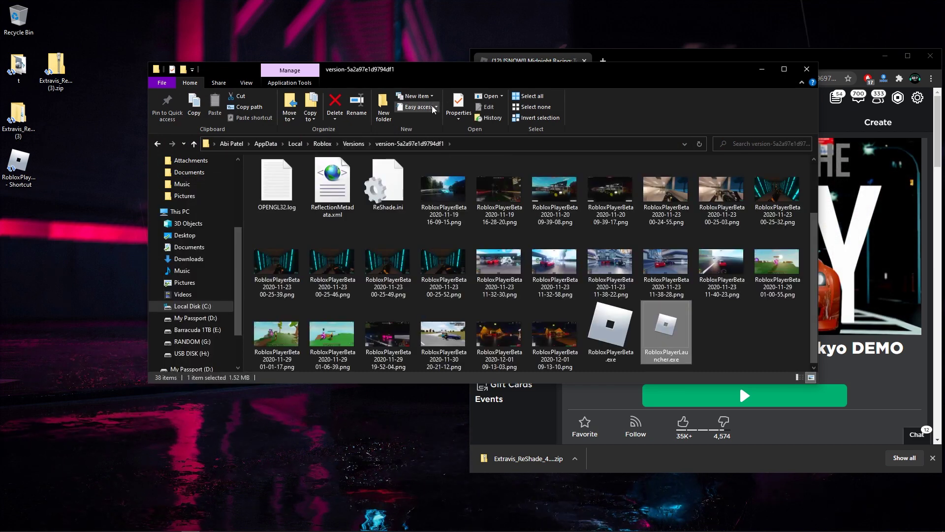
drag(417, 78, 459, 67)
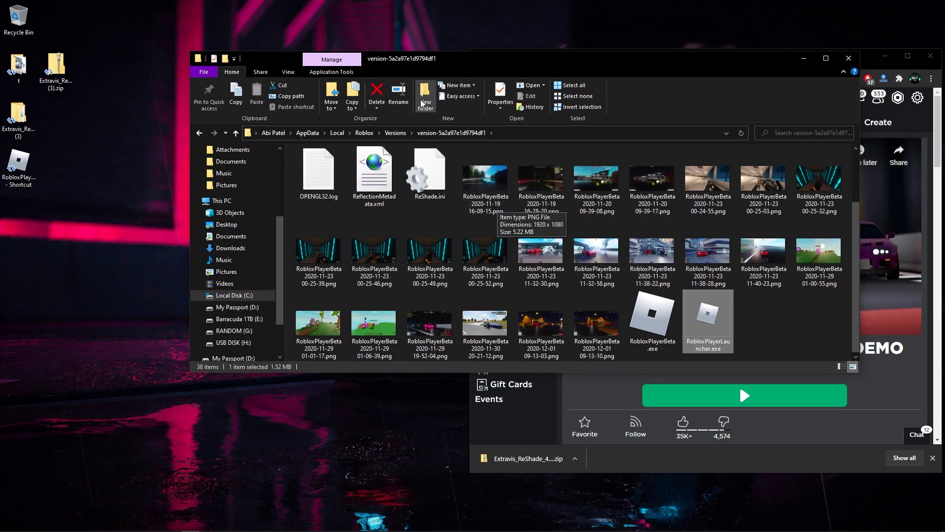
drag(438, 59, 387, 41)
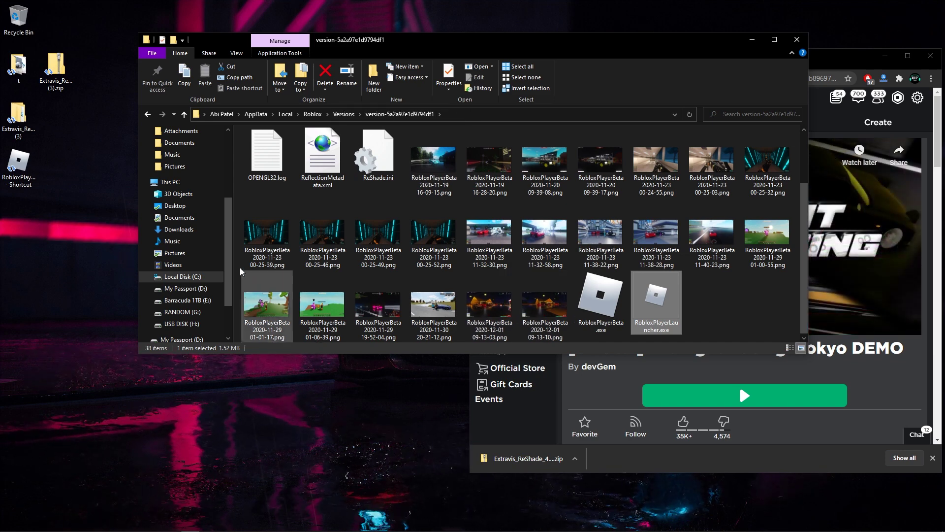
- Run ReShade_Setup_4.1.1.exe from the inner folder of the extracted Extravis package and bring up its game selection dialog
double_click(18, 115)
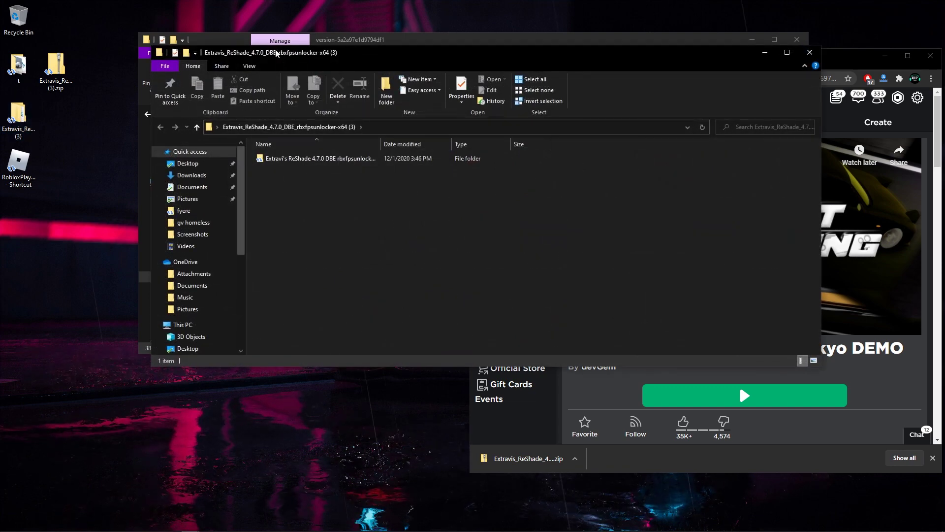
double_click(328, 159)
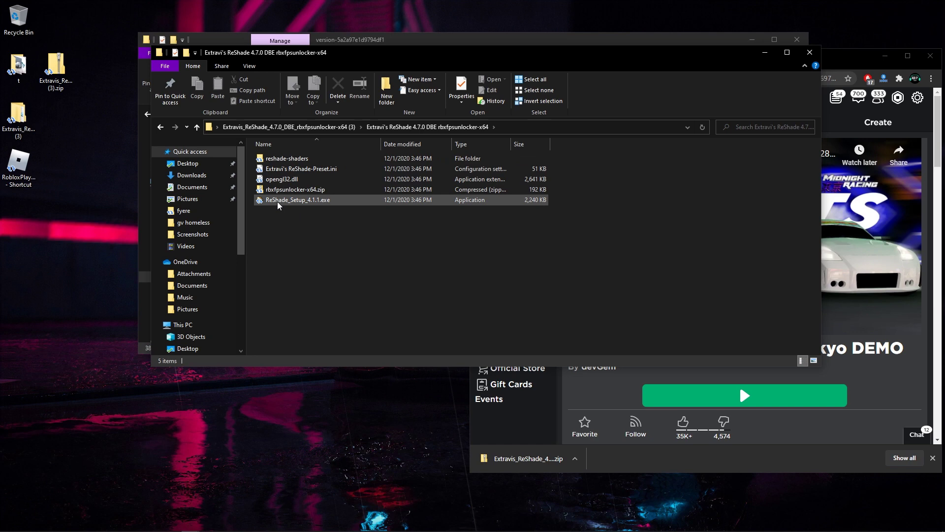
double_click(315, 203)
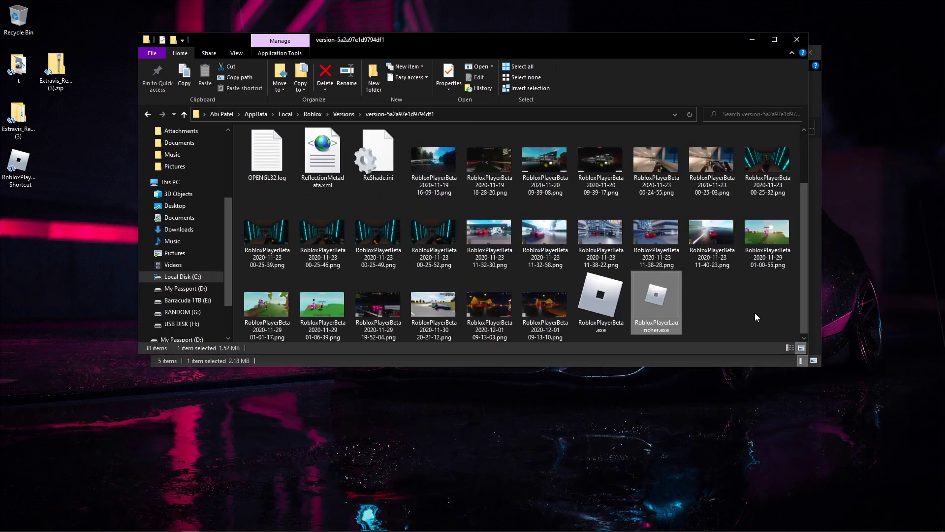
drag(632, 36, 650, 64)
click(779, 66)
drag(490, 230, 568, 77)
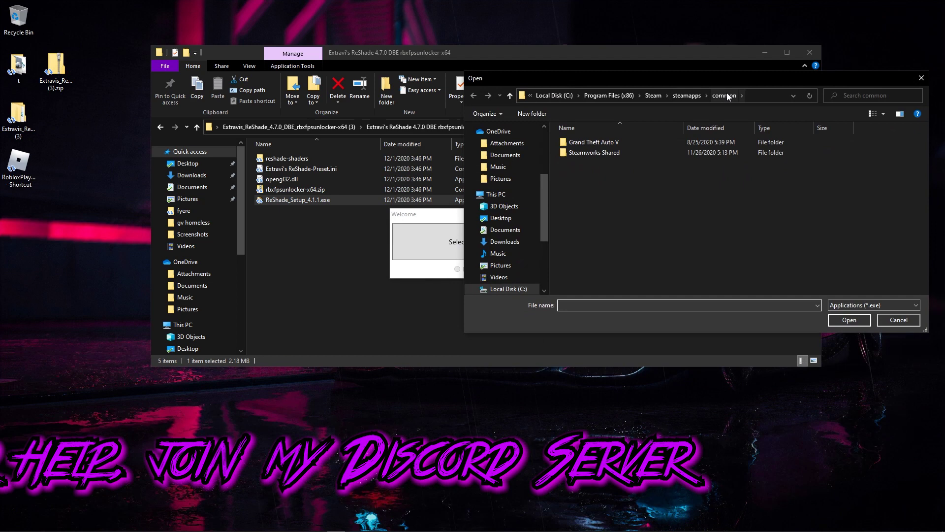
- Copy the full path of the version-5a2a97e1d9794df1 folder from its Explorer window, then minimize that window
mouse_move(274, 525)
click(191, 524)
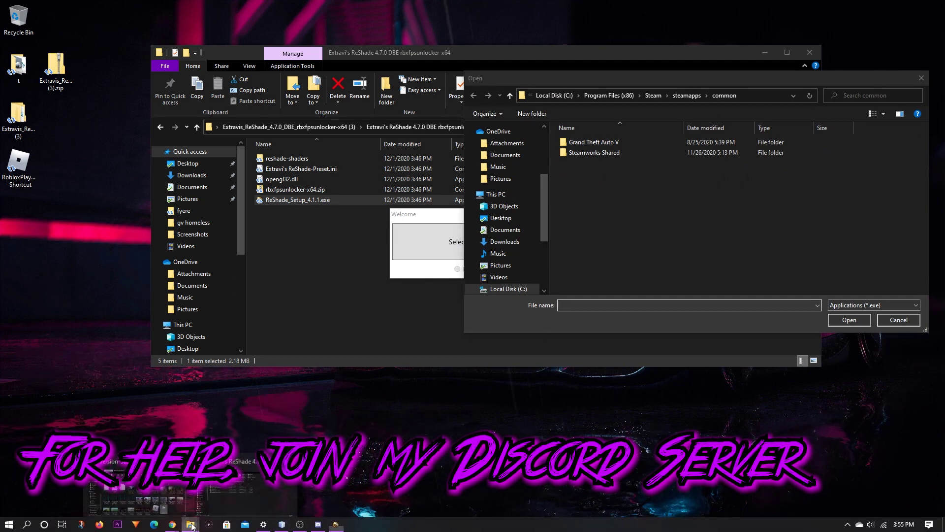
click(191, 529)
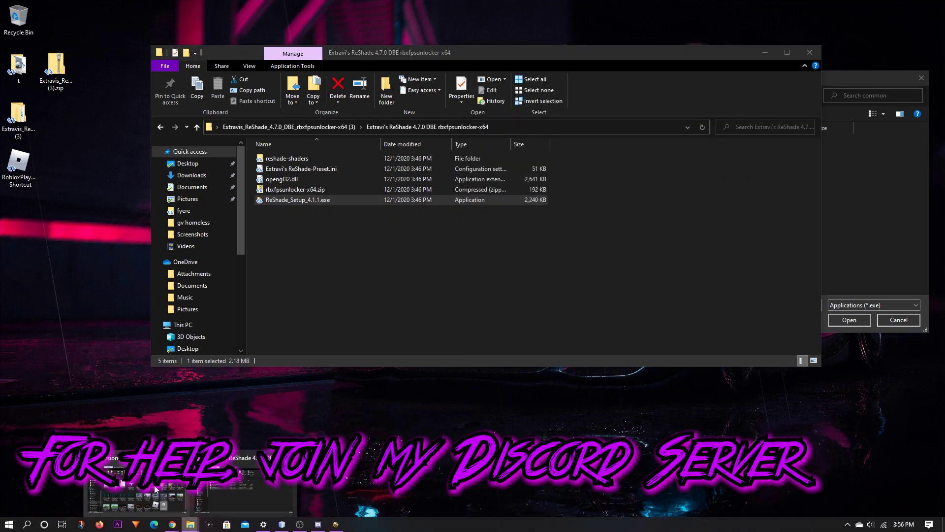
click(239, 488)
click(485, 140)
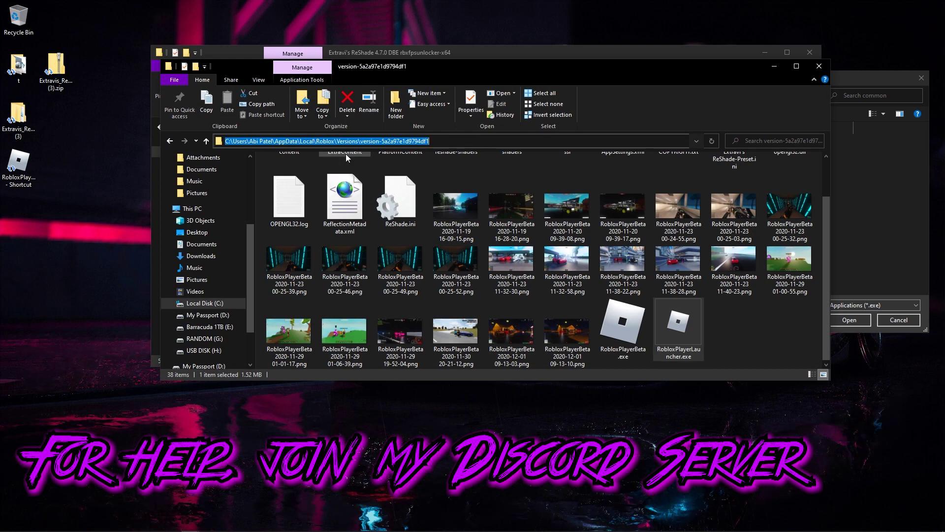
click(774, 66)
- Go to the copied Roblox version path in the installer's file dialog and choose RobloxPlayerBeta.exe as the game
click(852, 145)
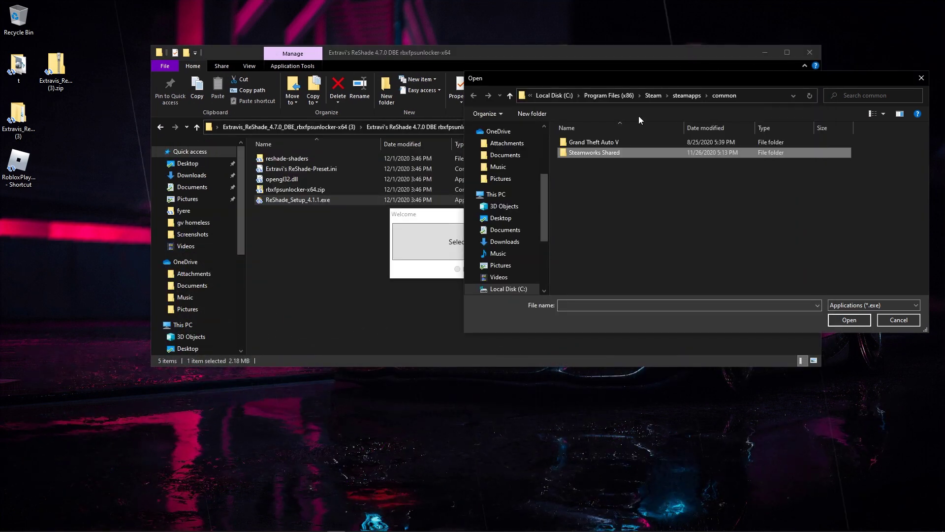
click(749, 94)
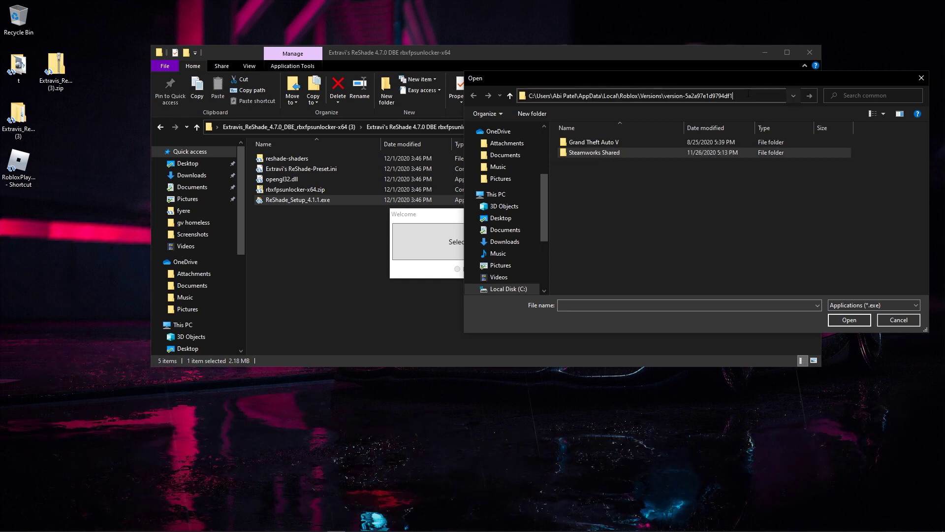
key(Return)
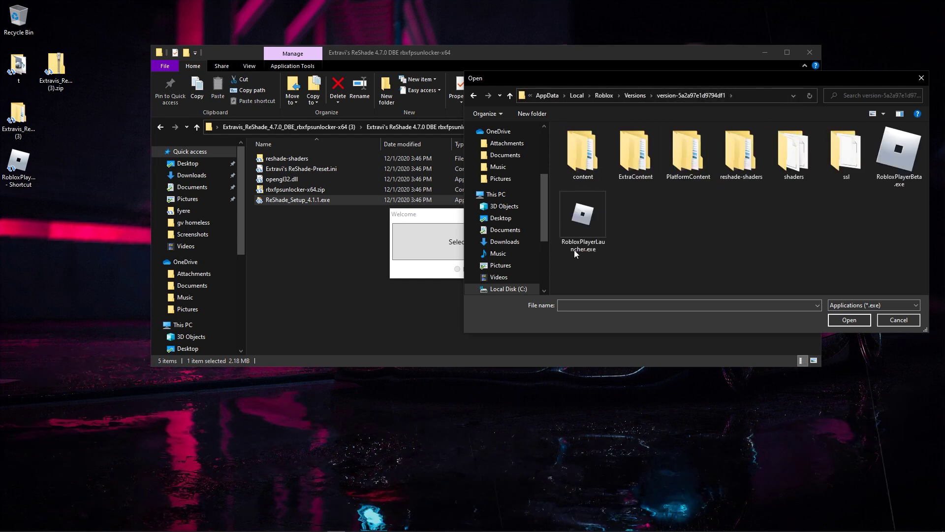
click(896, 165)
click(838, 322)
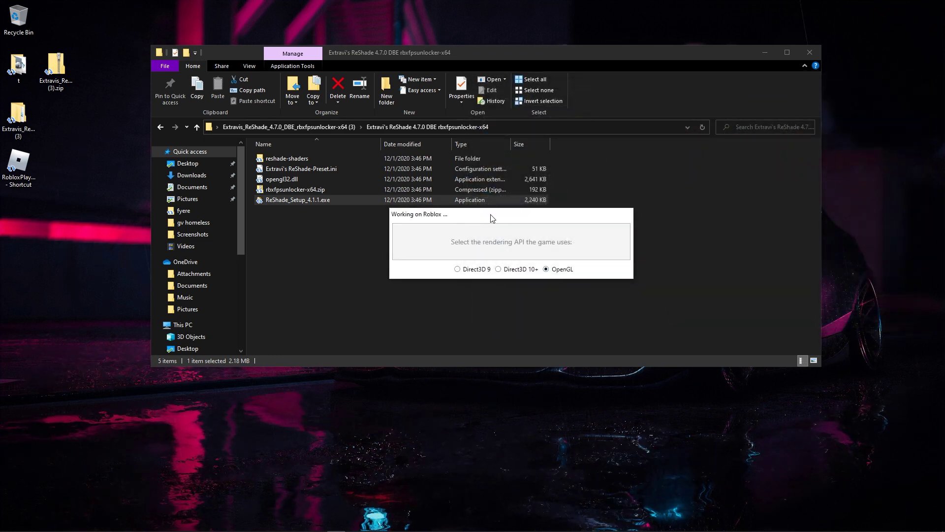
- Select OpenGL as the rendering API and agree to overwrite the existing ReShade installation
click(545, 270)
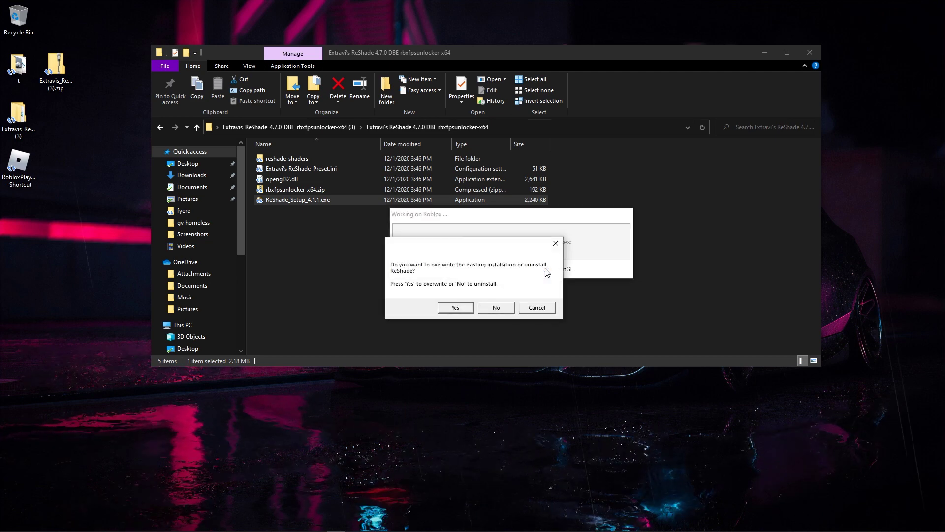
drag(480, 256, 297, 211)
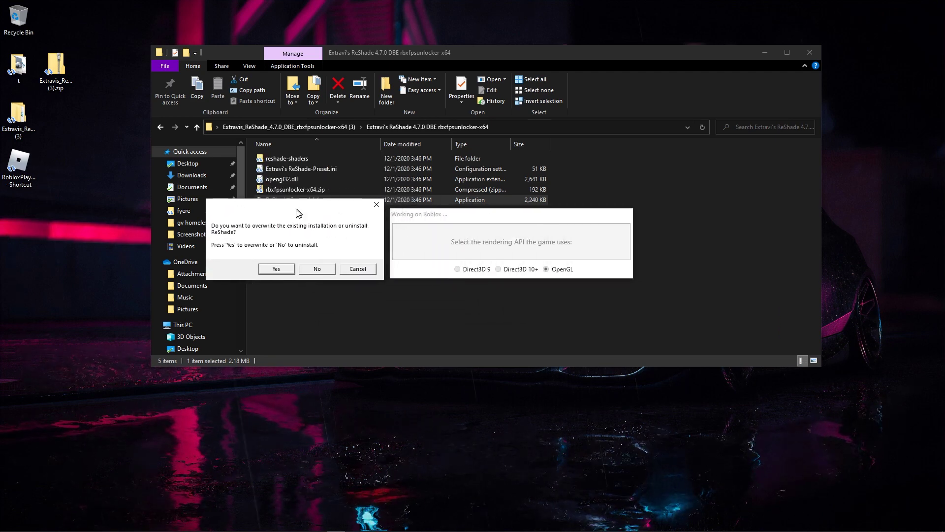
click(263, 274)
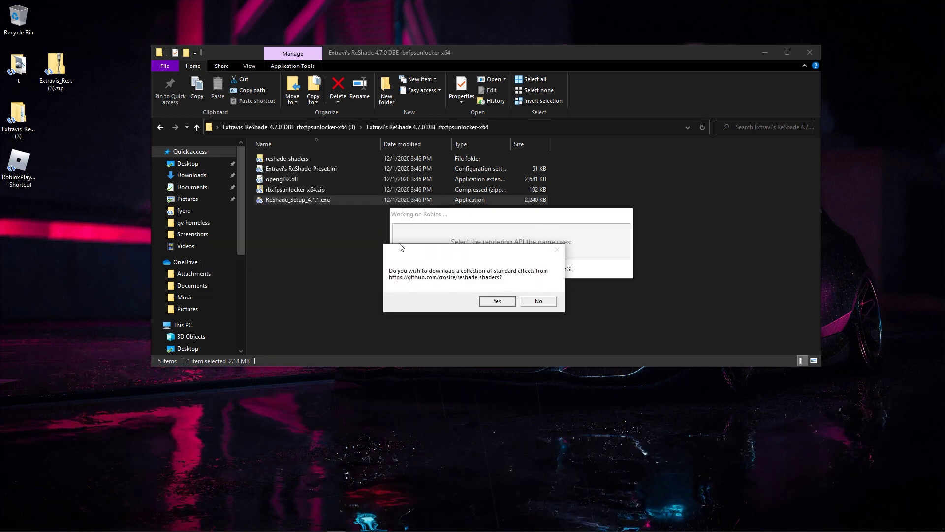
- Download the standard effects collection, finish the installation with all effect files unchecked, and close the ReShade installer
click(495, 304)
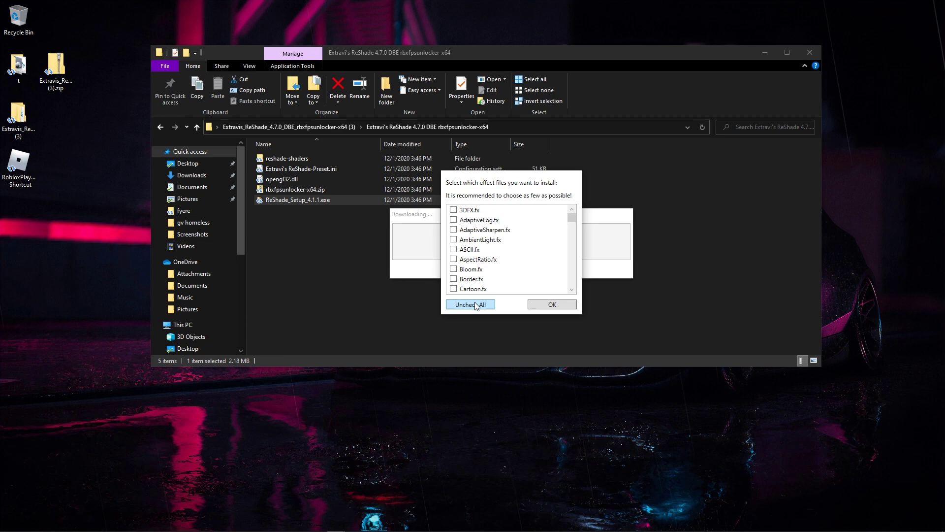
drag(572, 266, 571, 216)
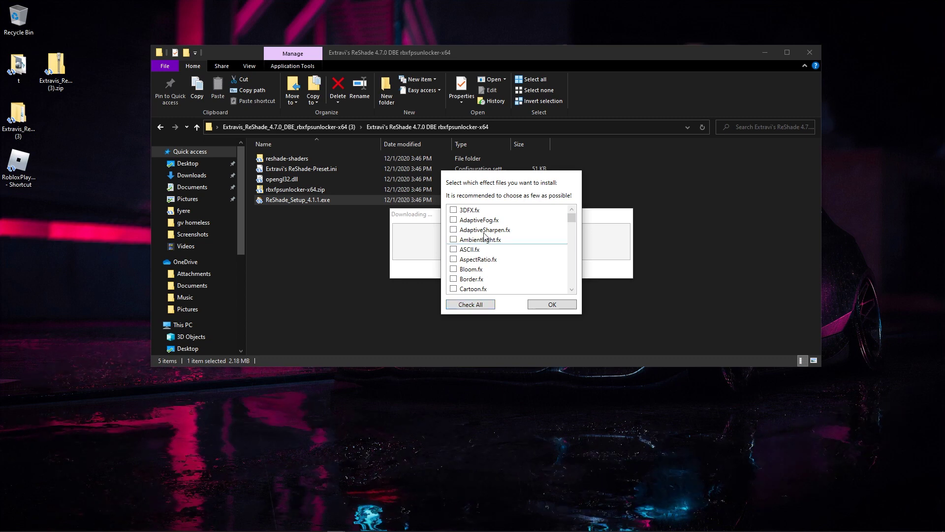
scroll(514, 257, down, 5)
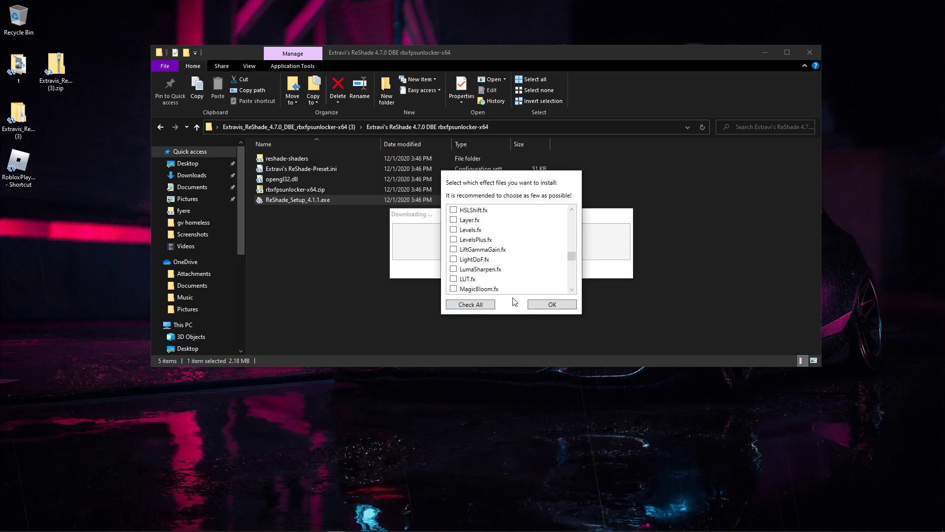
click(552, 304)
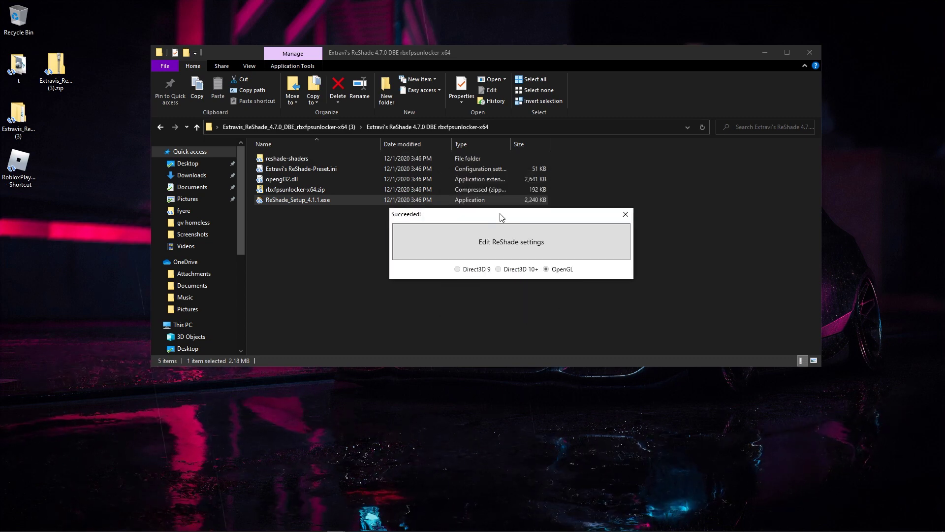
drag(441, 217, 400, 241)
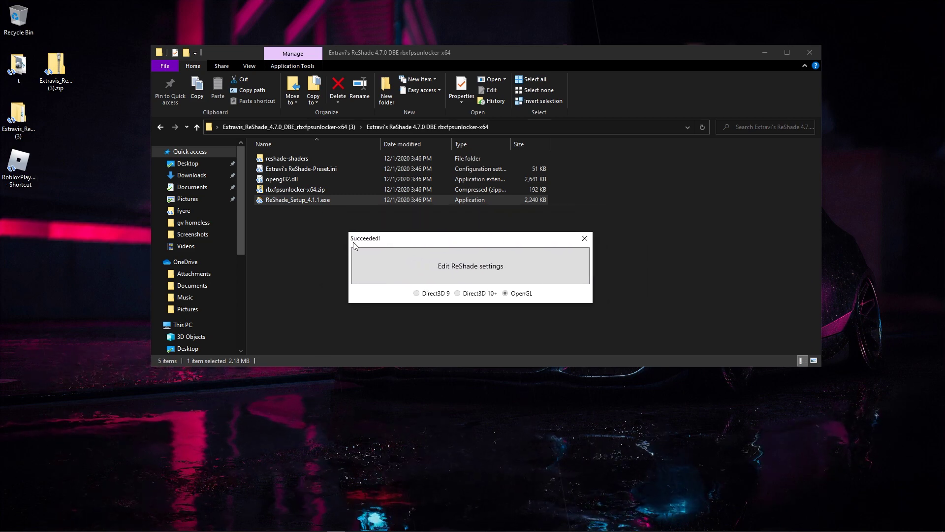
click(585, 238)
- Restore the Roblox version folder window and arrange it side by side with the Extravi's ReShade package folder, leaving no package files selected
mouse_move(301, 526)
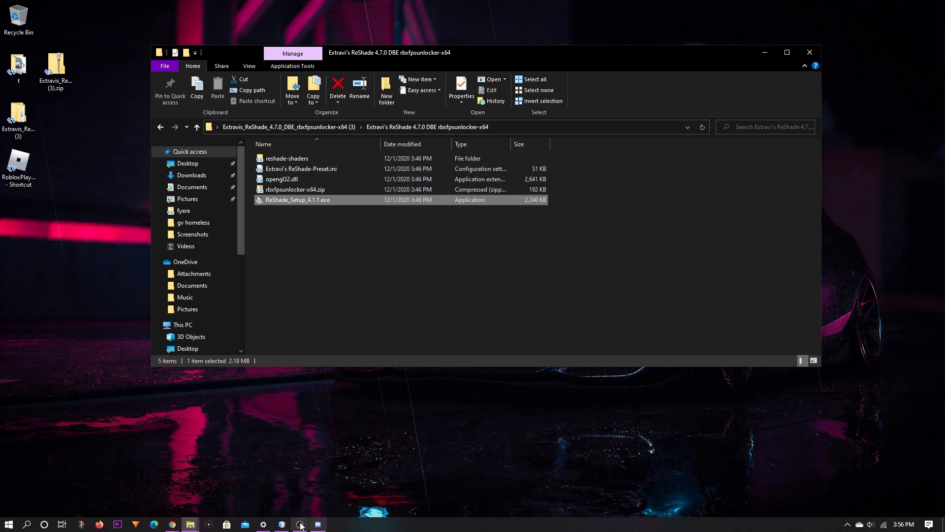
mouse_move(191, 527)
click(135, 484)
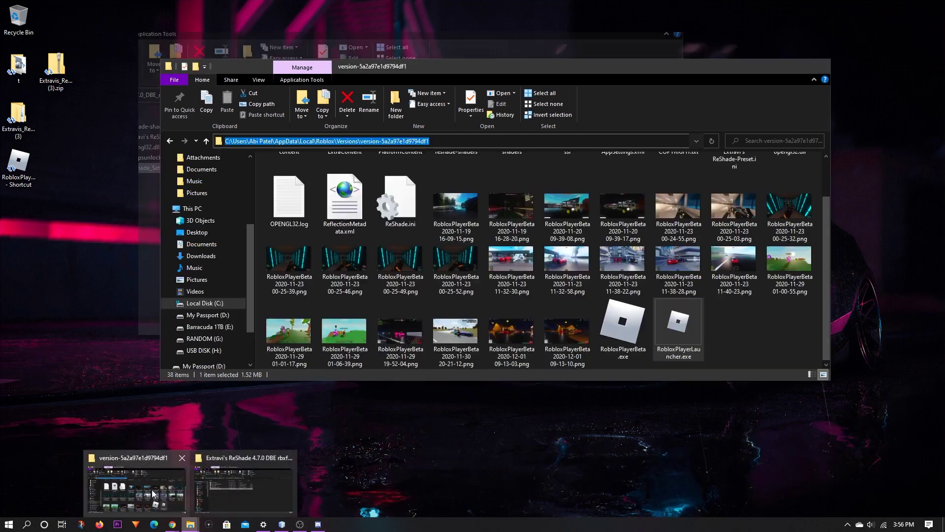
drag(366, 72, 696, 79)
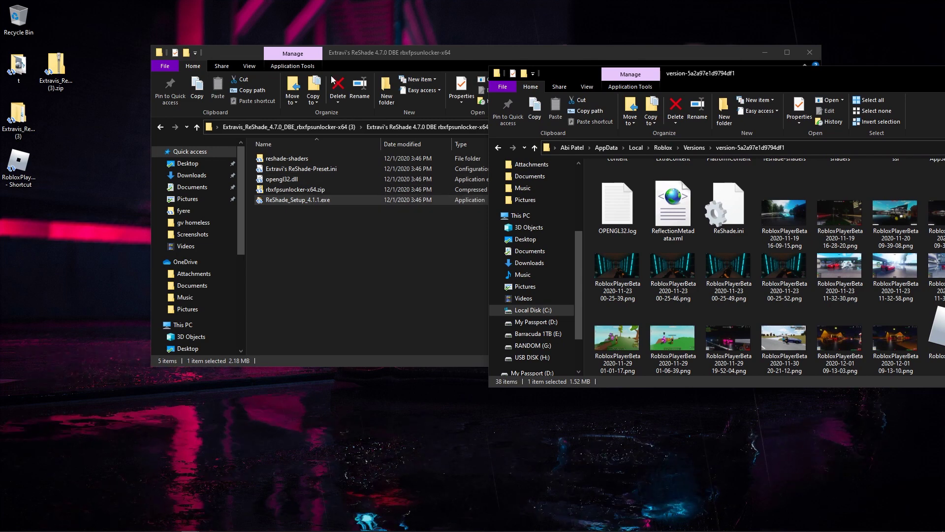
click(303, 179)
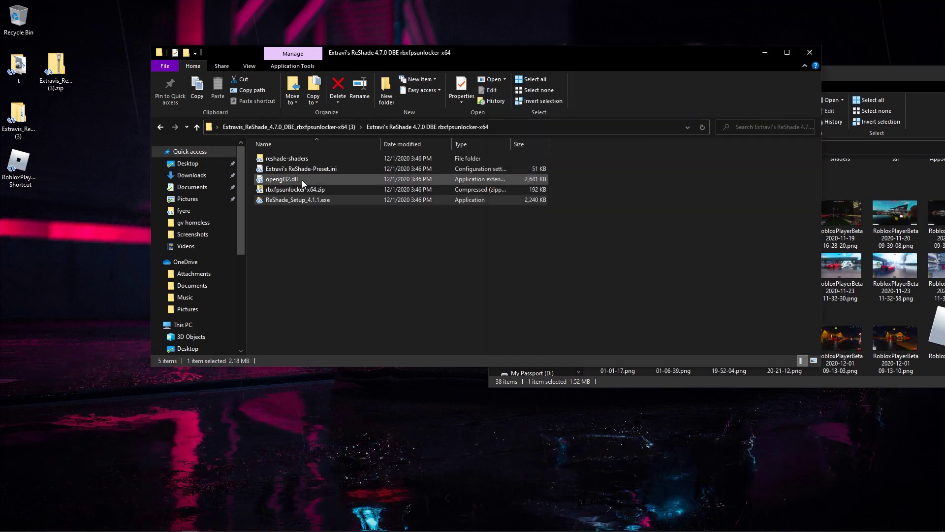
drag(374, 55, 93, 88)
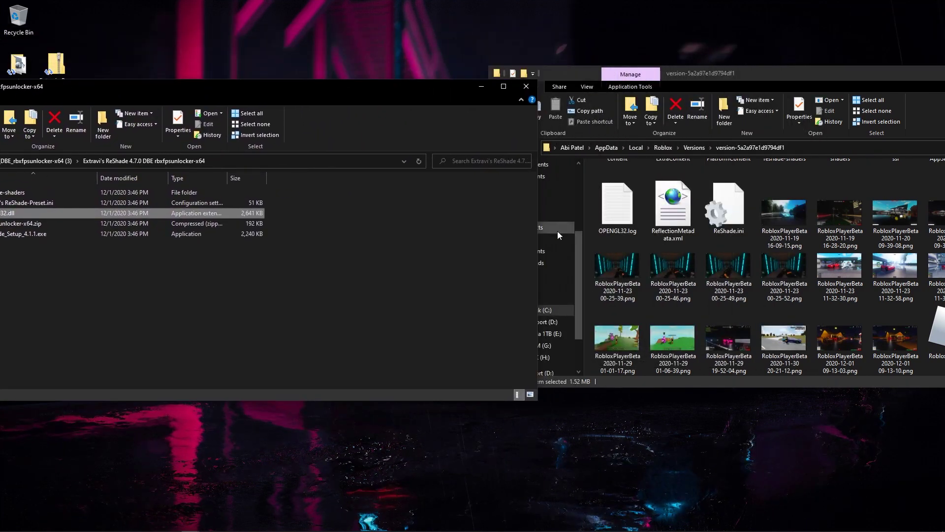
scroll(734, 249, up, 1)
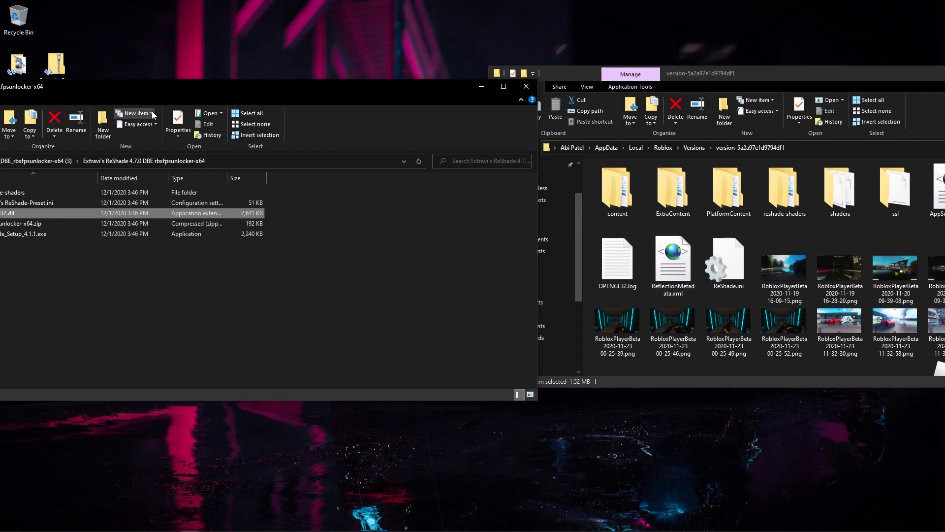
drag(161, 93, 215, 77)
ctrl+click(123, 189)
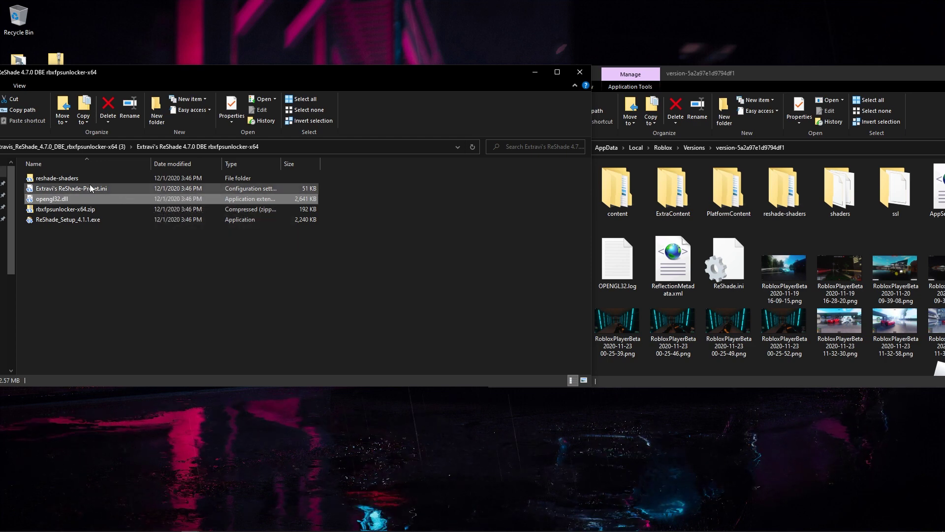
click(126, 231)
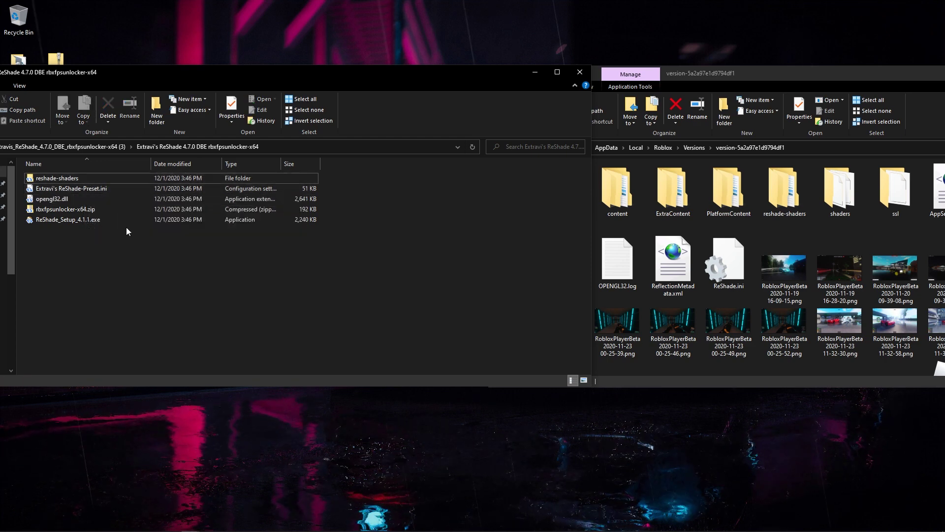
- Move the reshade-shaders folder, Extravi's ReShade-Preset.ini and opengl32.dll into the Roblox version folder, replacing the files already in the destination
click(92, 200)
shift+click(73, 180)
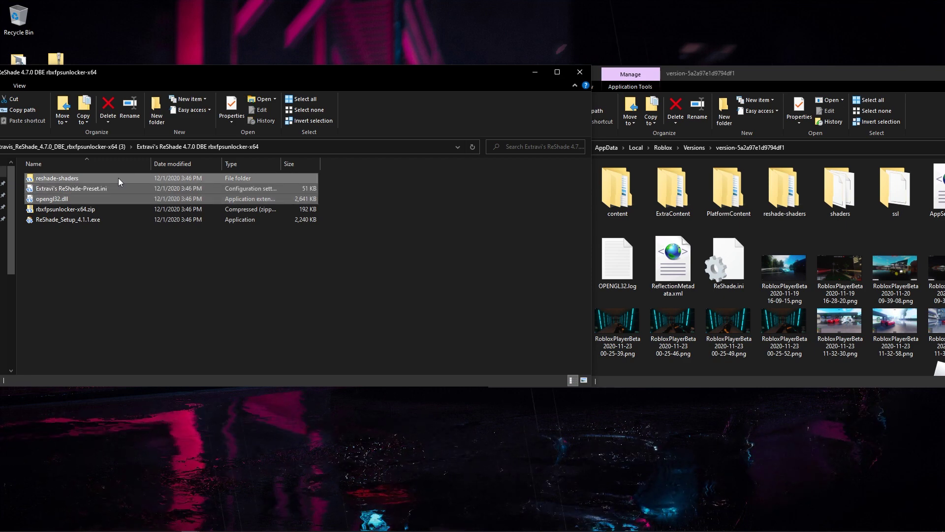
drag(120, 182, 788, 309)
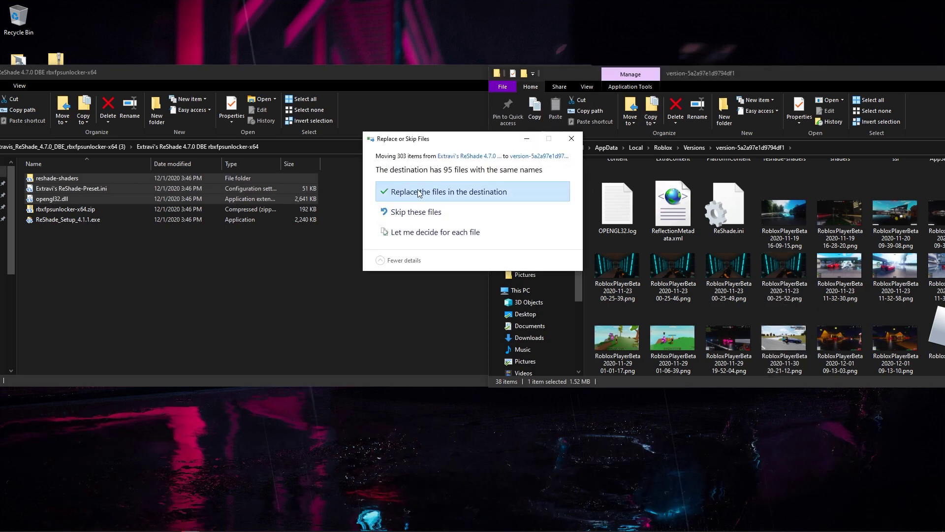
click(494, 190)
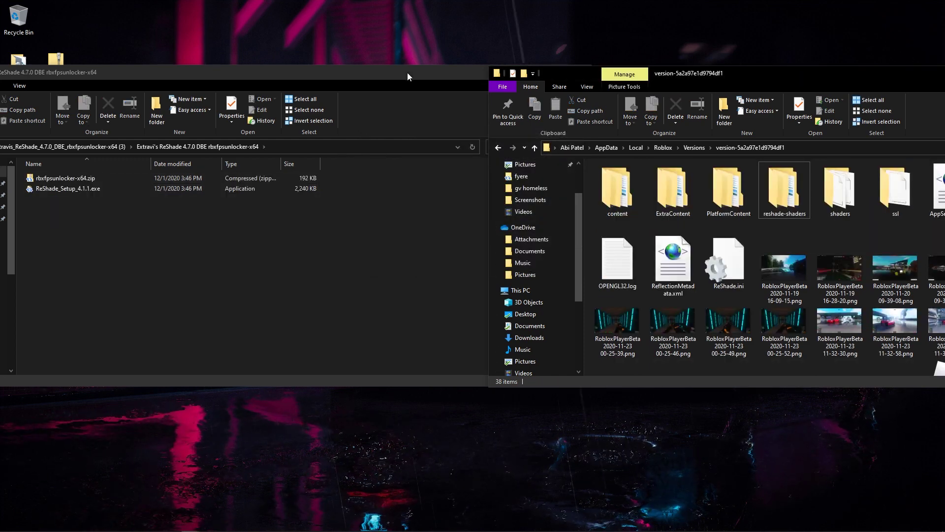
- Look inside rbxfpsunlocker-x64.zip, return to the package folder and minimize its window
drag(406, 73, 594, 47)
double_click(265, 155)
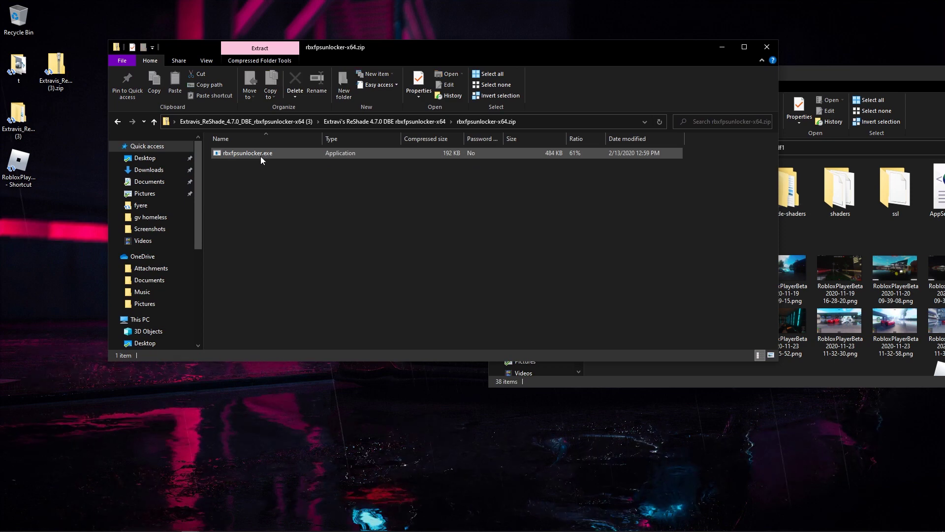
click(118, 123)
click(720, 47)
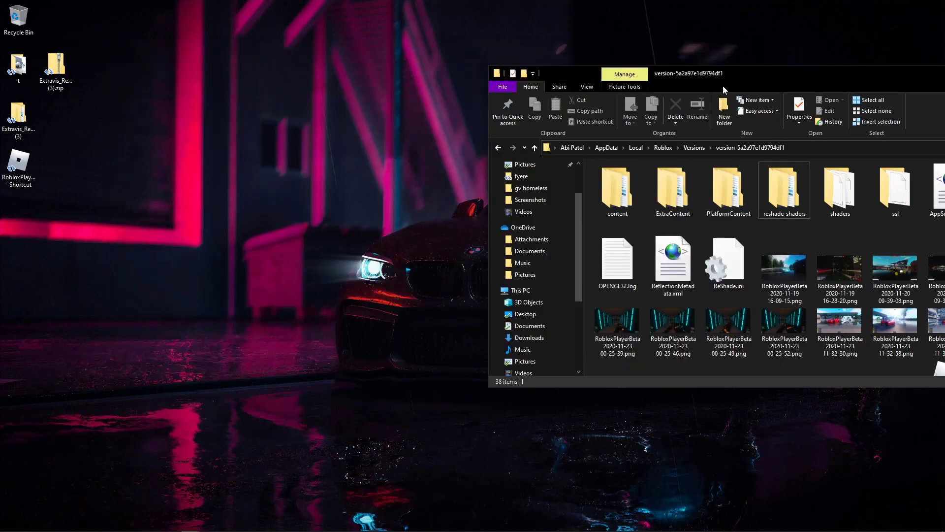
- Bring the Roblox version folder window to the middle of the desktop and review its files
drag(725, 75, 407, 69)
scroll(400, 180, down, 2)
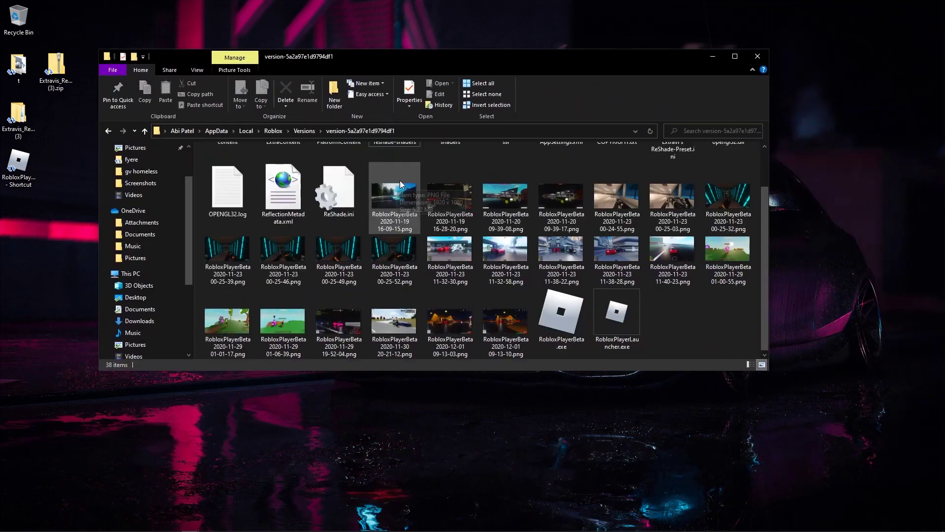
scroll(404, 187, up, 2)
scroll(419, 206, down, 2)
scroll(422, 211, up, 2)
- Switch to the Roblox game page in Chrome, launch Midnight Racing: Tokyo DEMO and start playing on the Mt. Otsuki Pass map
mouse_move(419, 531)
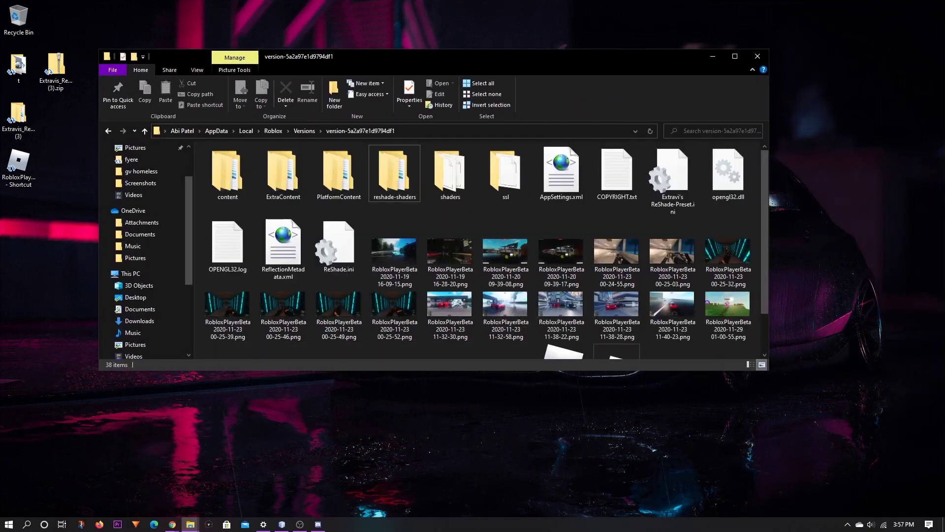
mouse_move(178, 528)
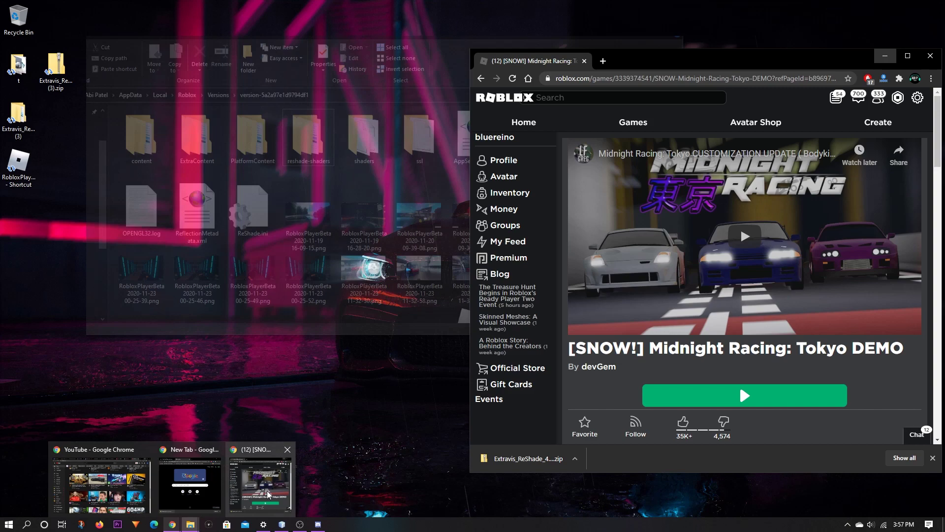
click(261, 485)
click(739, 392)
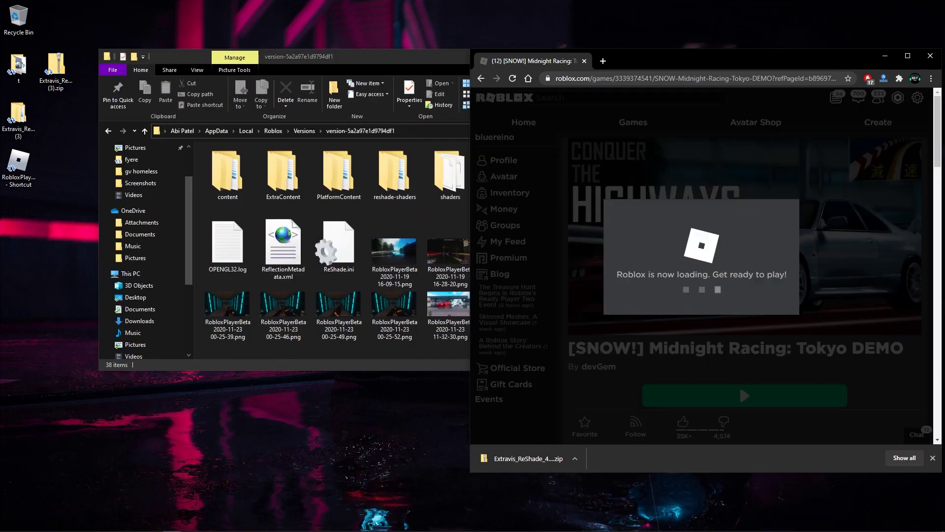
mouse_move(172, 524)
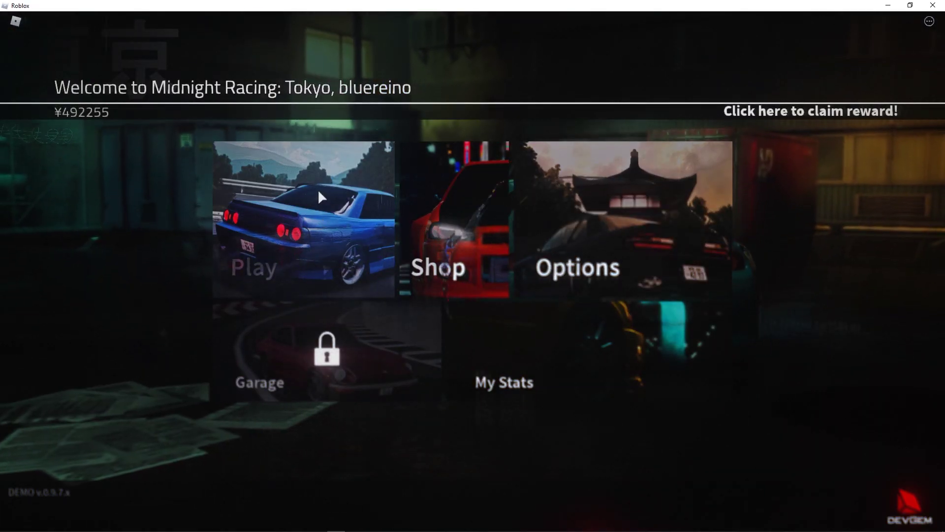
click(320, 195)
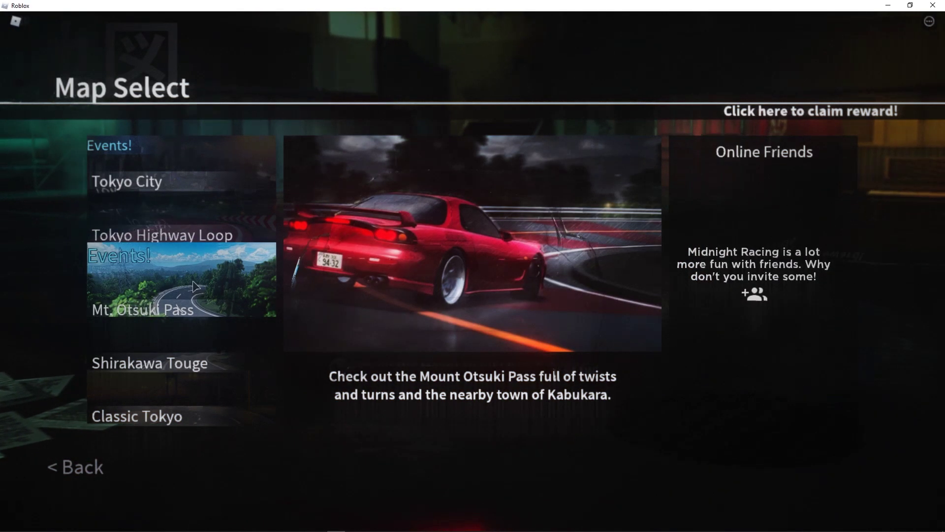
click(193, 281)
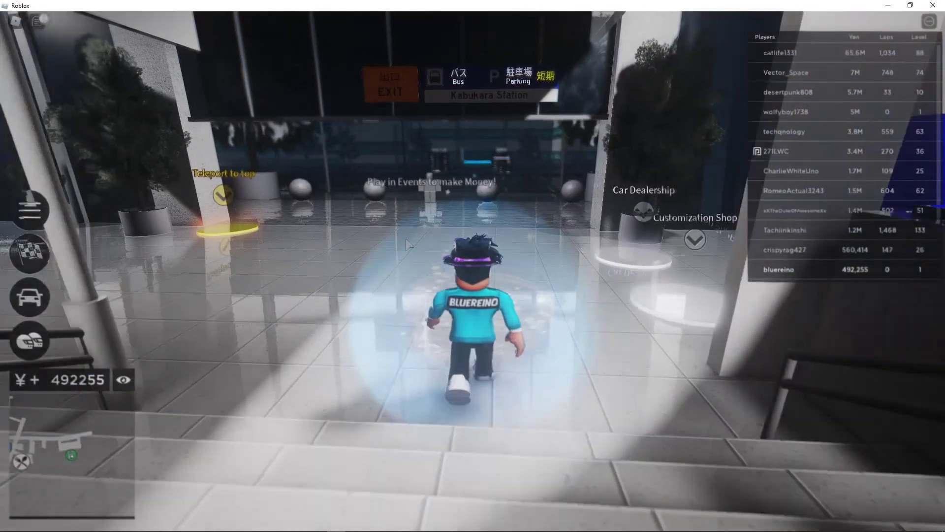
- Walk the character out of Kabukara Station into the dark parking lot to inspect the shaders
key(a)
key(s)
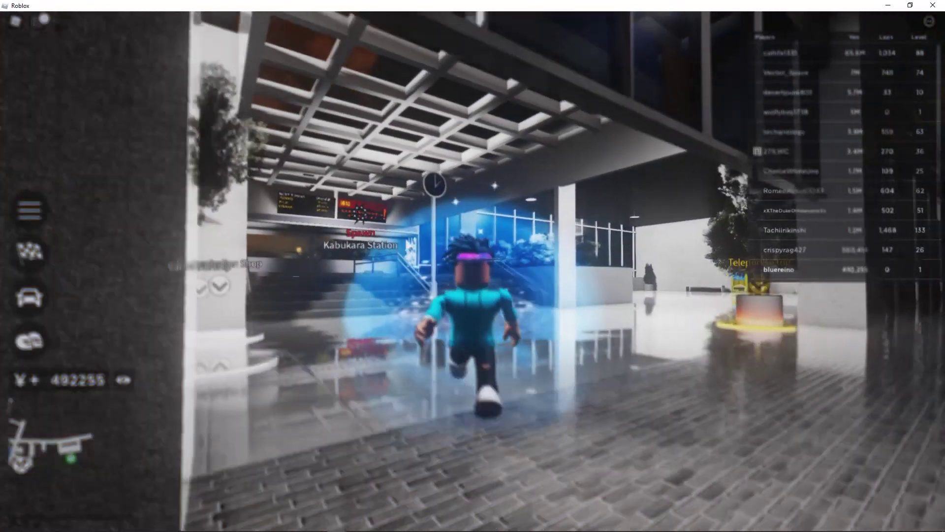
key(d)
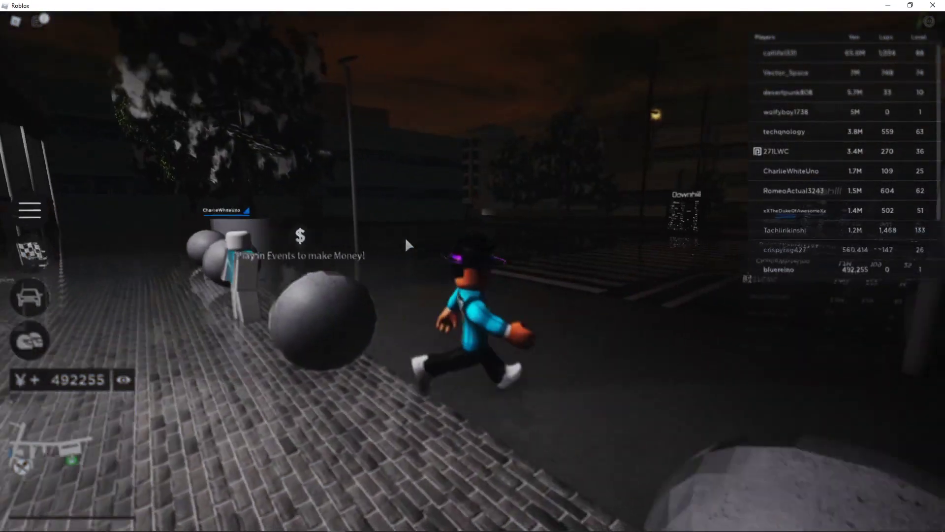
key(w)
key(w)
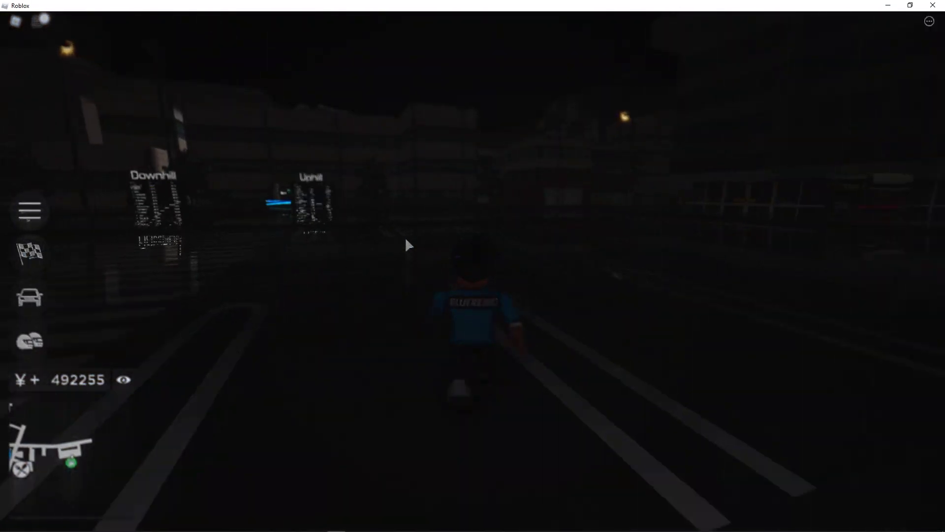
- Raise the in-game graphics quality to its maximum, resume the game and walk on through the parking lot
key(Escape)
click(419, 117)
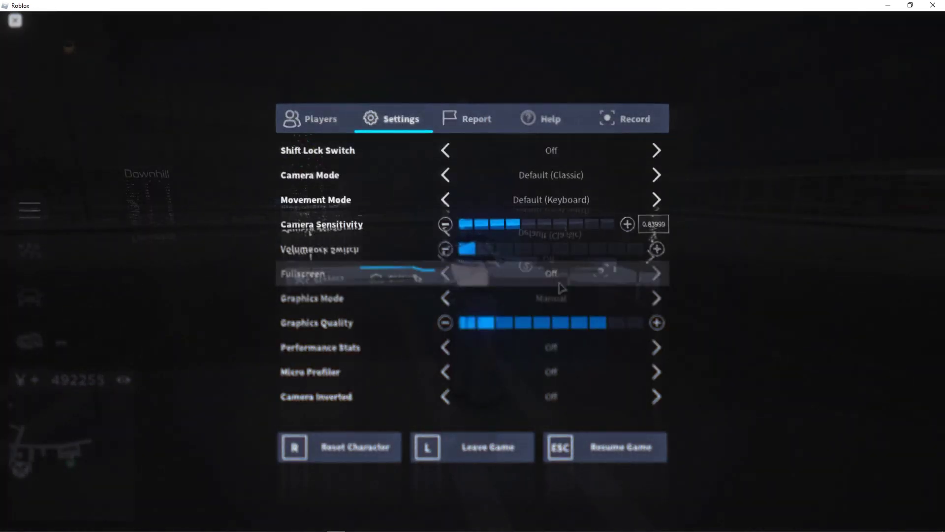
click(603, 324)
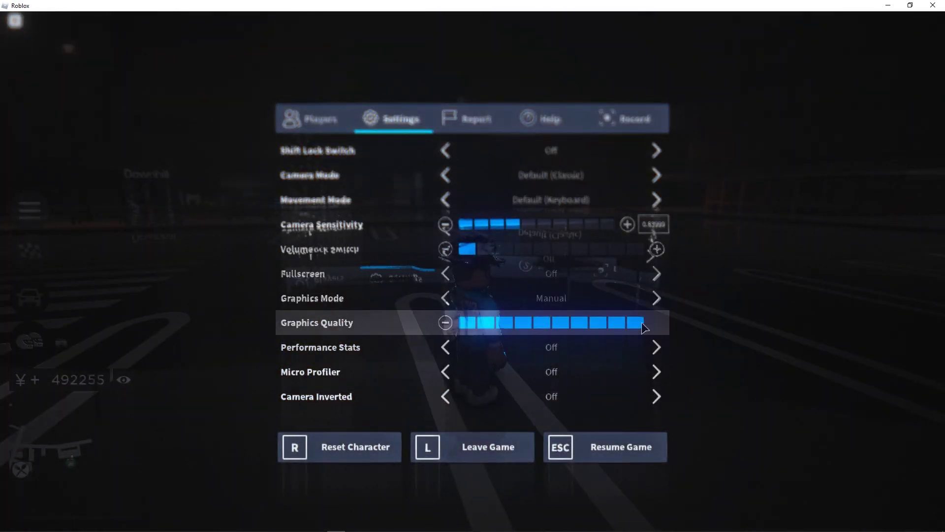
key(Escape)
key(w)
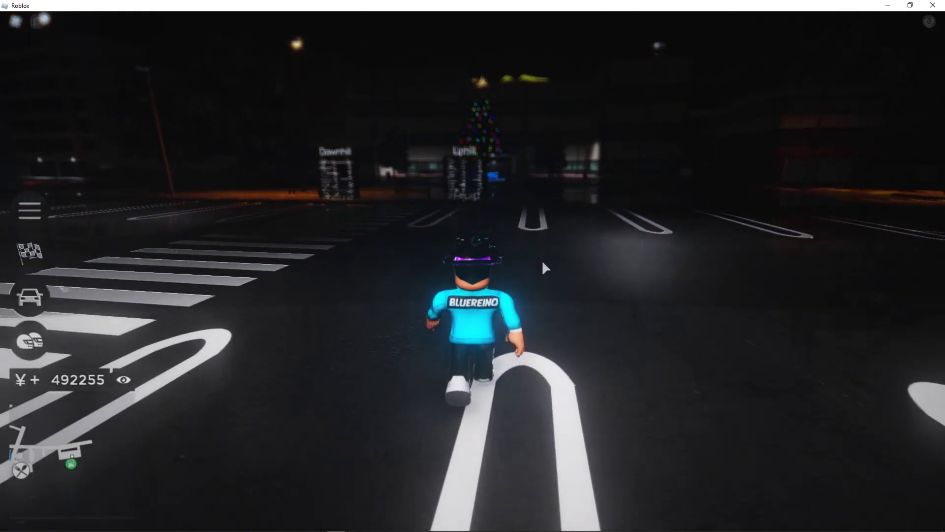
right_click(543, 264)
- Lower the in-game graphics quality to its lowest level, resume the game and turn the camera to inspect the scene
key(Escape)
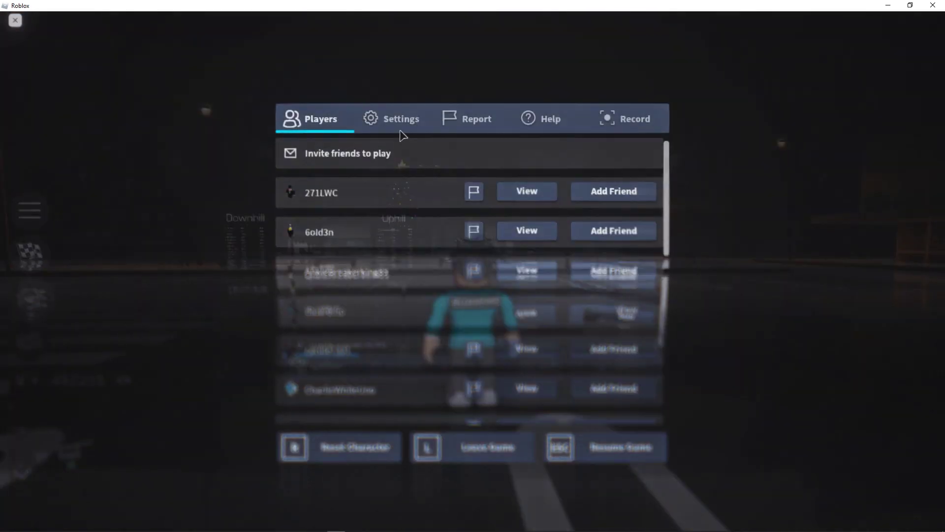
click(399, 124)
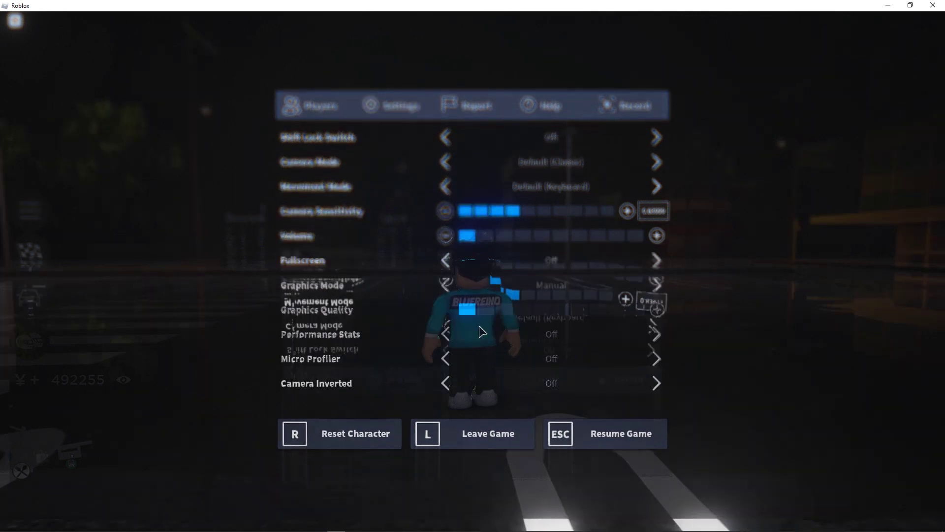
key(Escape)
key(Left)
key(Right)
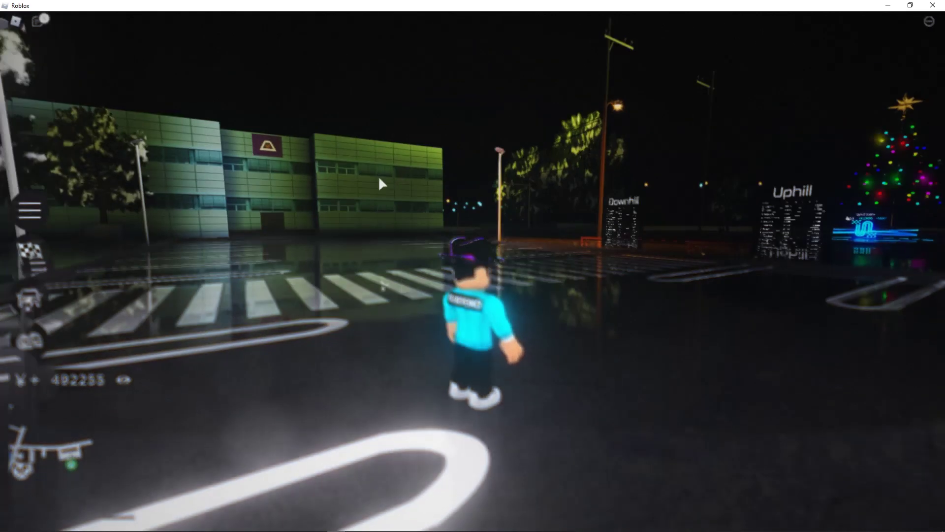
key(Escape)
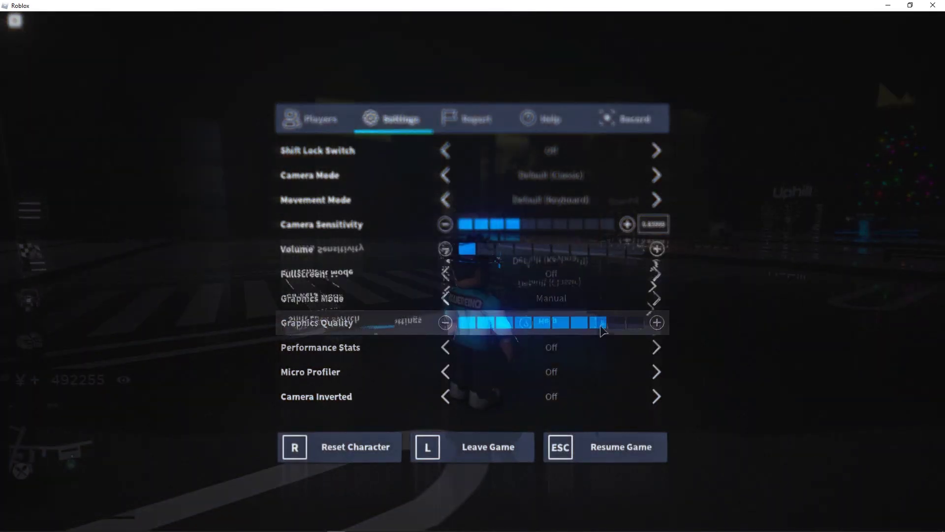
key(Escape)
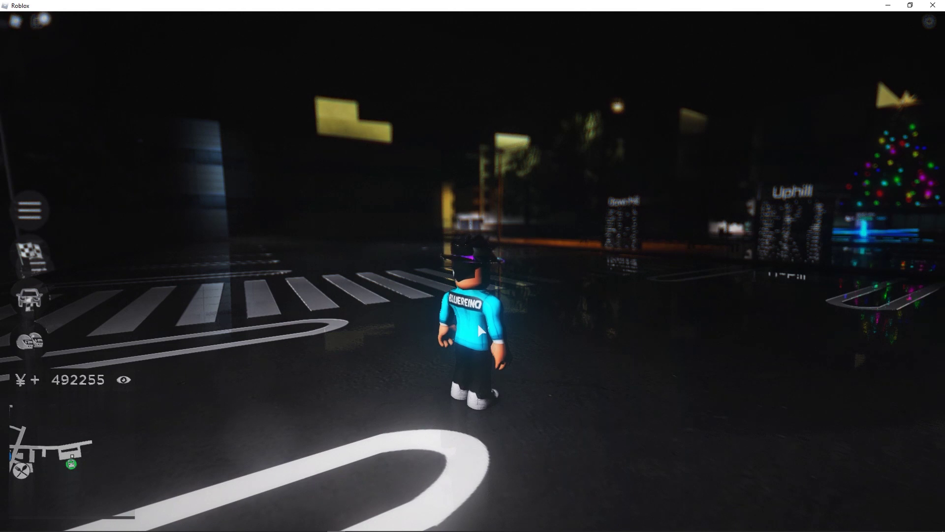
- Open the ReShade overlay and look through the effect list of Extravi's ReShade-Preset, returning to the active effects
key(Home)
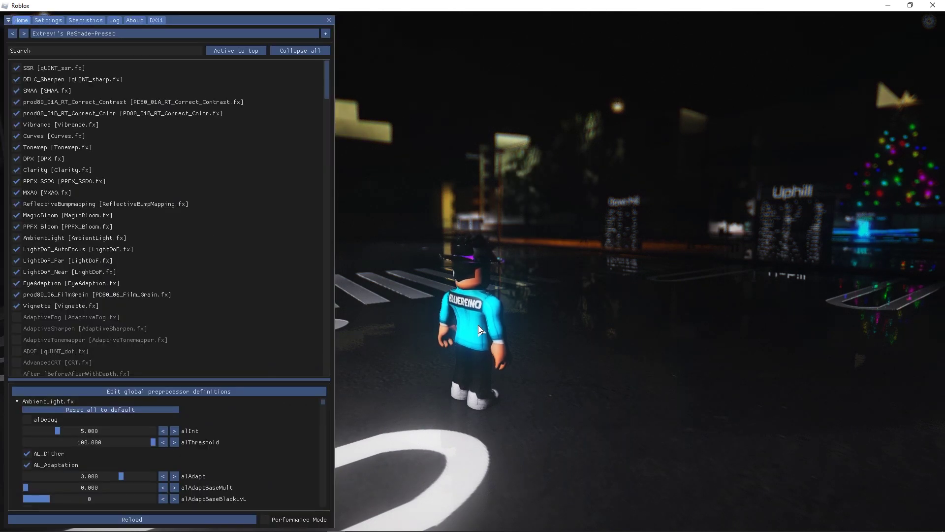
scroll(121, 217, down, 15)
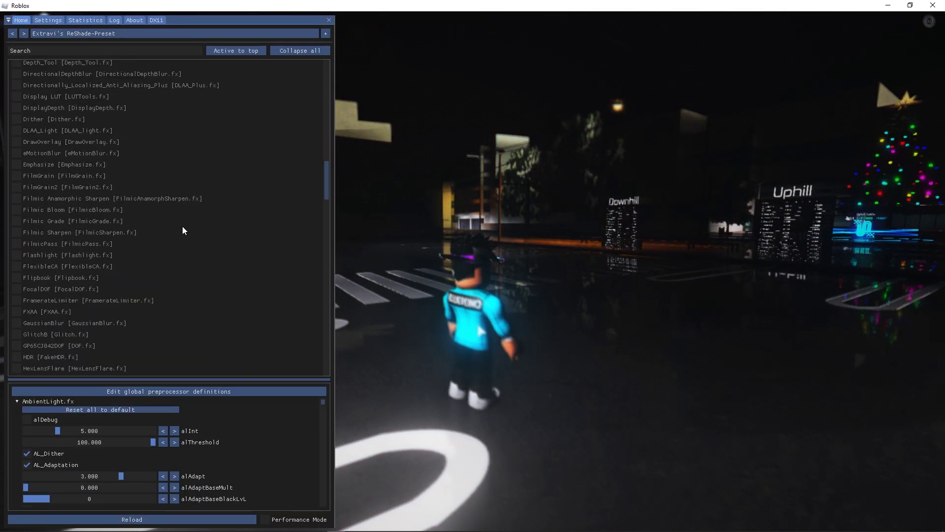
scroll(180, 229, down, 15)
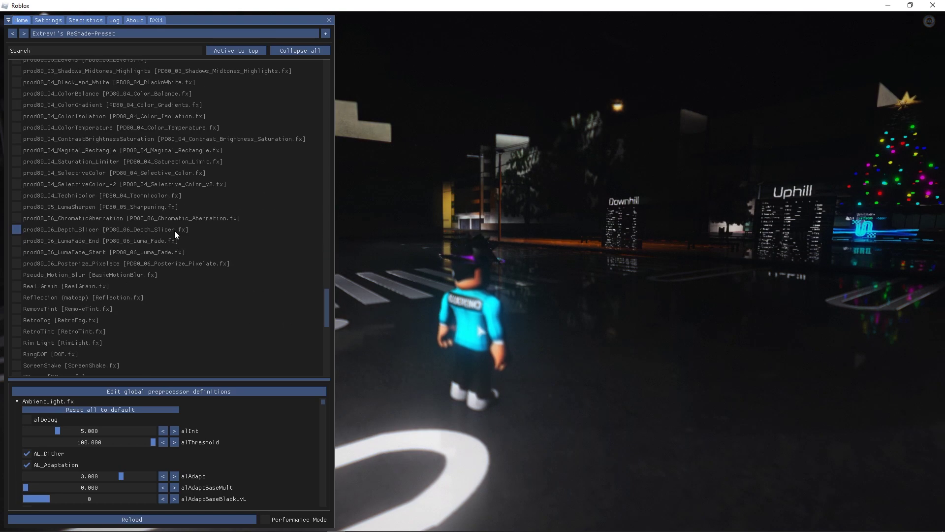
scroll(175, 231, down, 10)
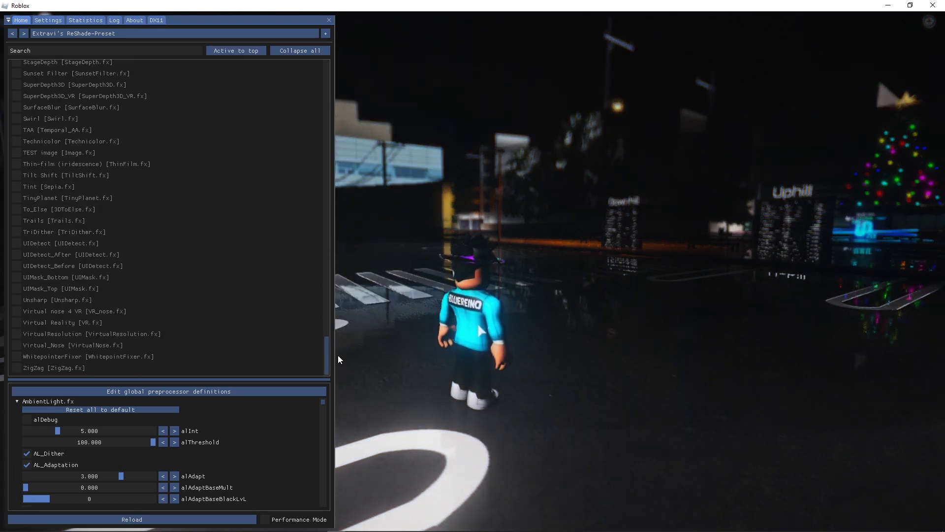
drag(327, 353, 335, 120)
drag(335, 119, 330, 79)
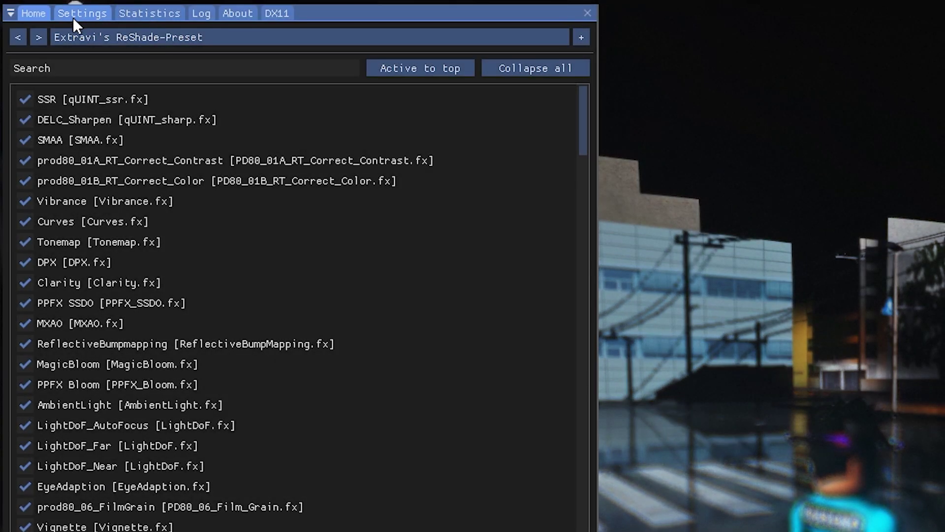
- In the ReShade settings, clear the overlay key shortcut and assign it to Home
click(43, 22)
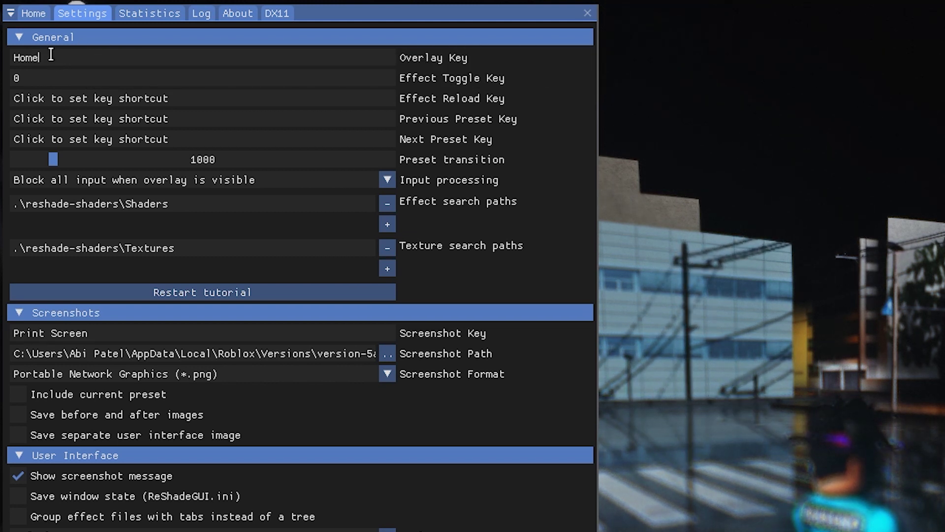
drag(40, 58, 3, 59)
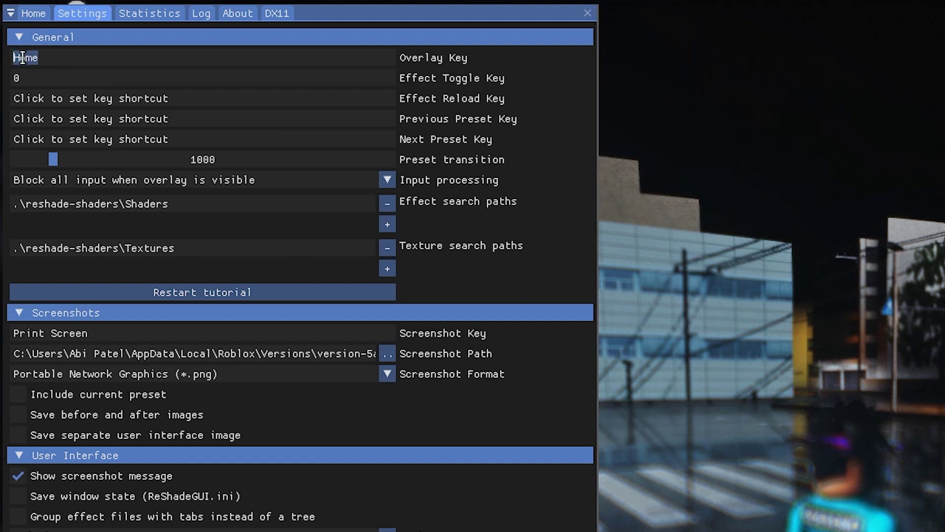
key(BackSpace)
key(Home)
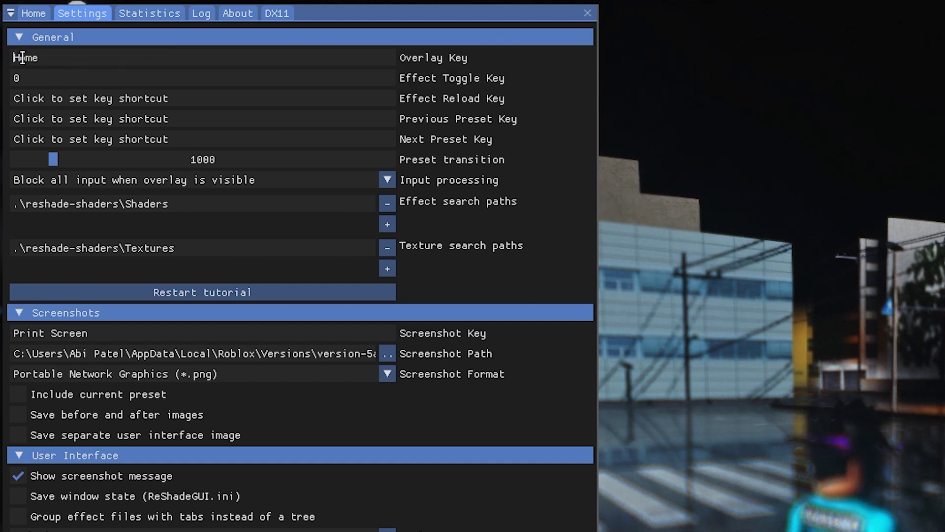
- Clear the effect toggle key shortcut, try the [ key for it, and assign it to 0
click(53, 76)
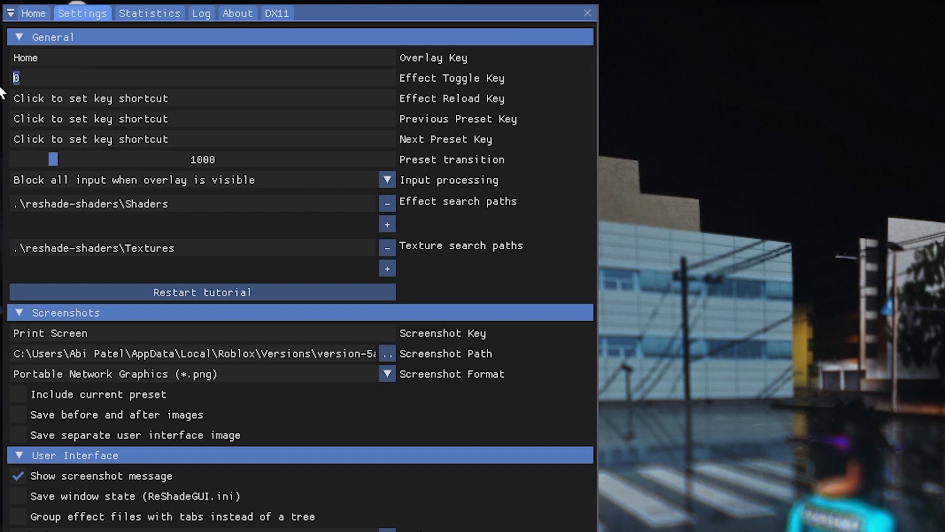
key(BackSpace)
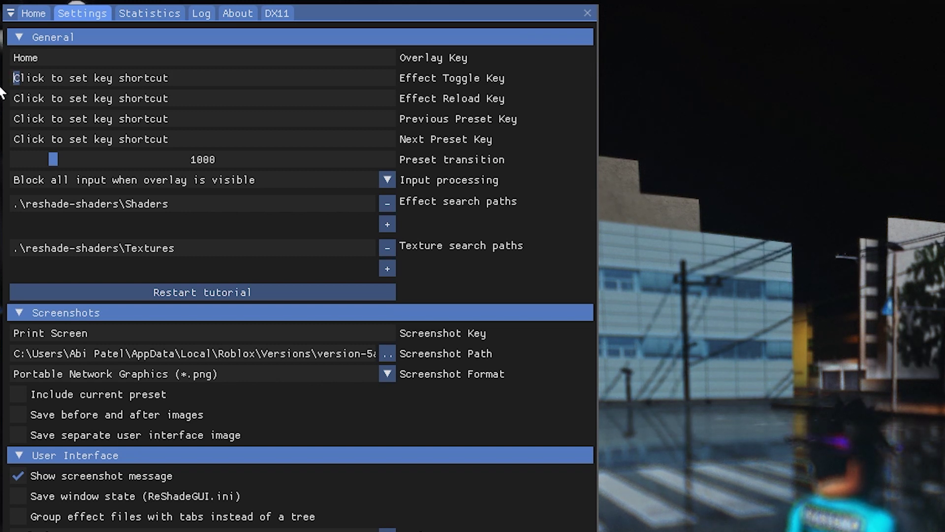
key(bracketleft)
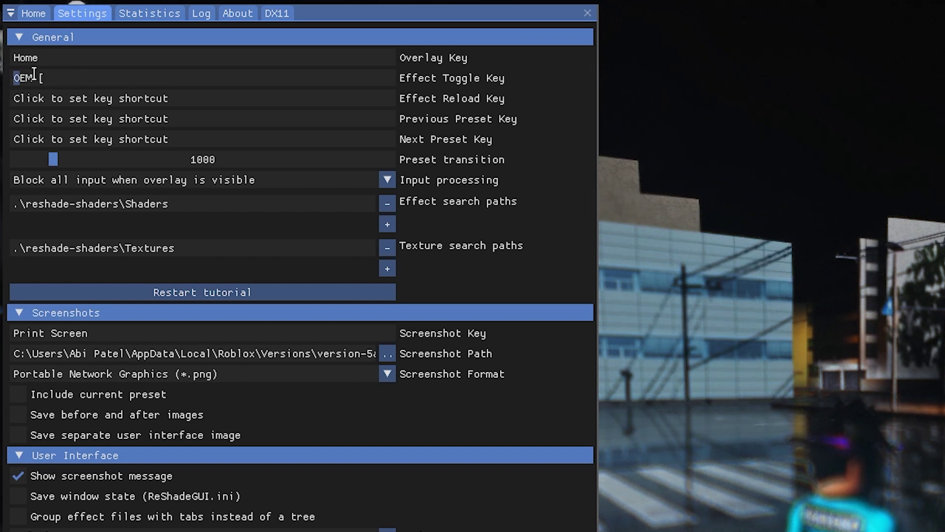
key(BackSpace)
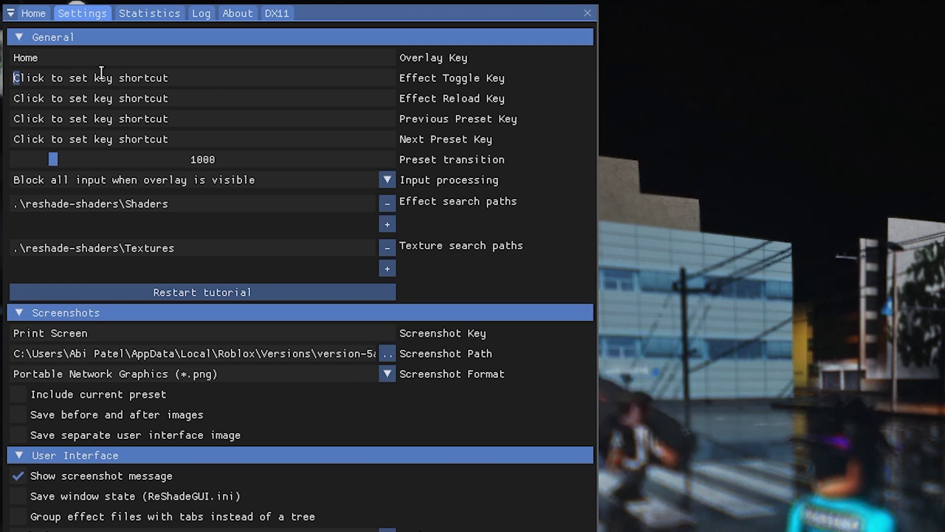
key(0)
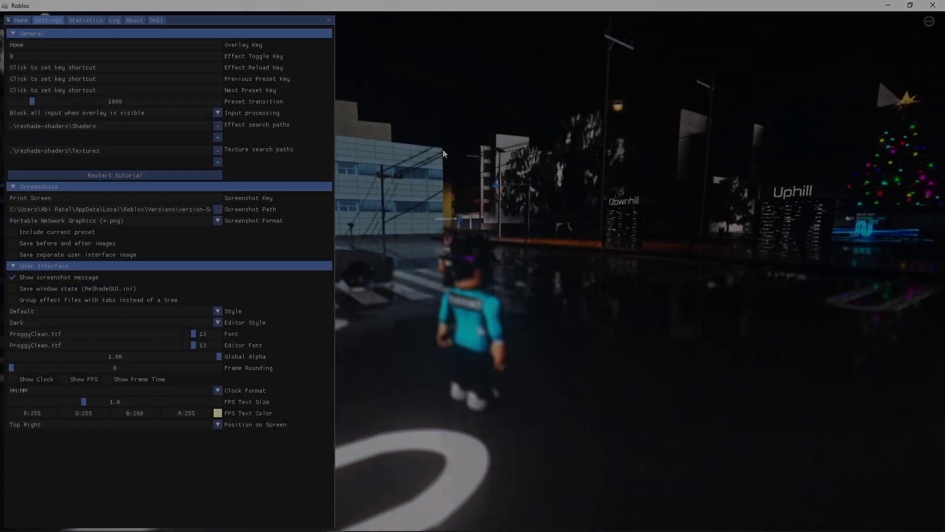
- Close the ReShade overlay and compare the parking lot scene with the effects toggled off and on
key(Home)
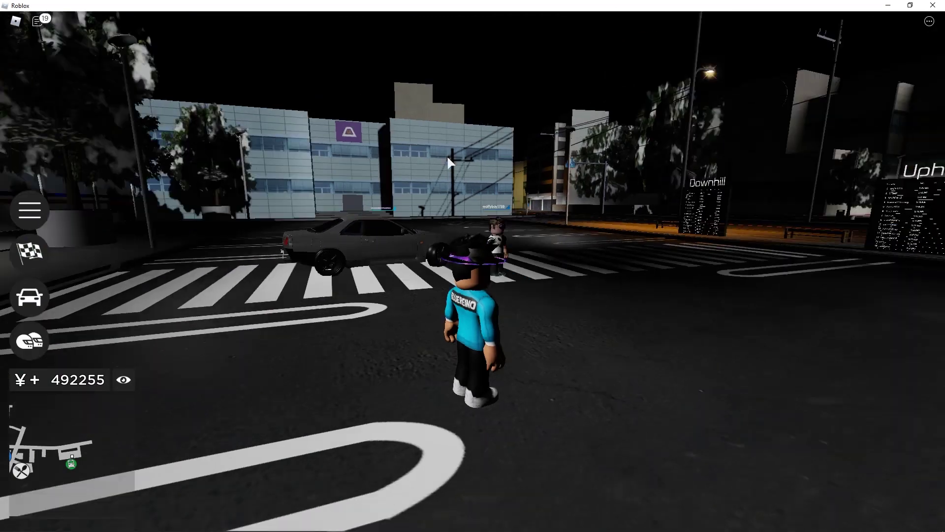
right_click(448, 157)
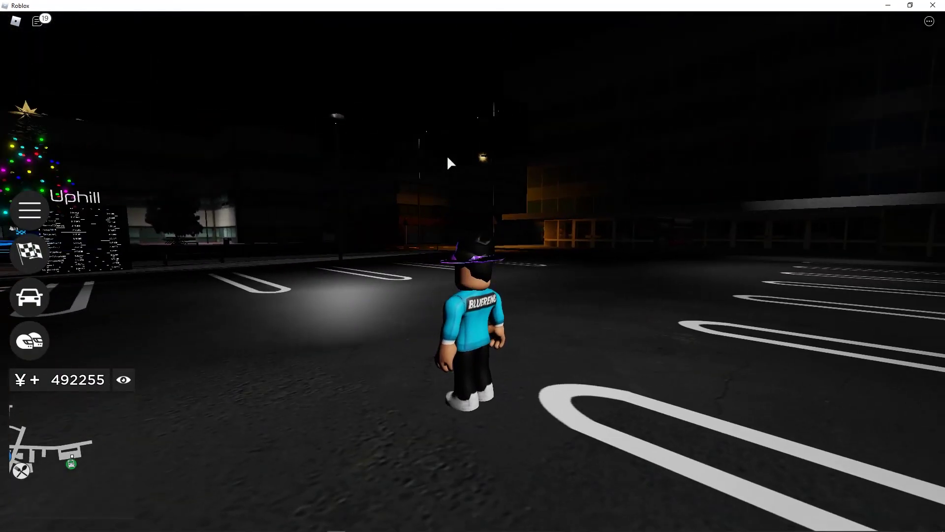
scroll(448, 164, down, 5)
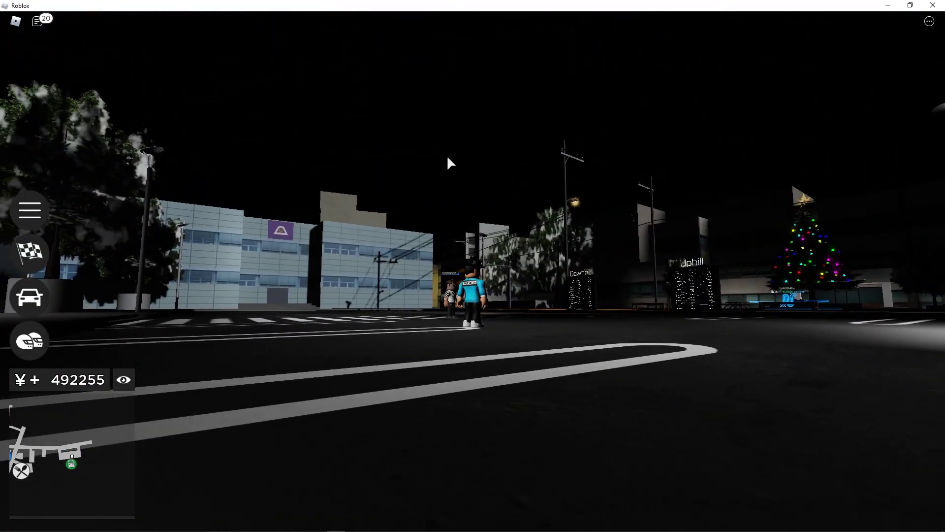
right_click(535, 285)
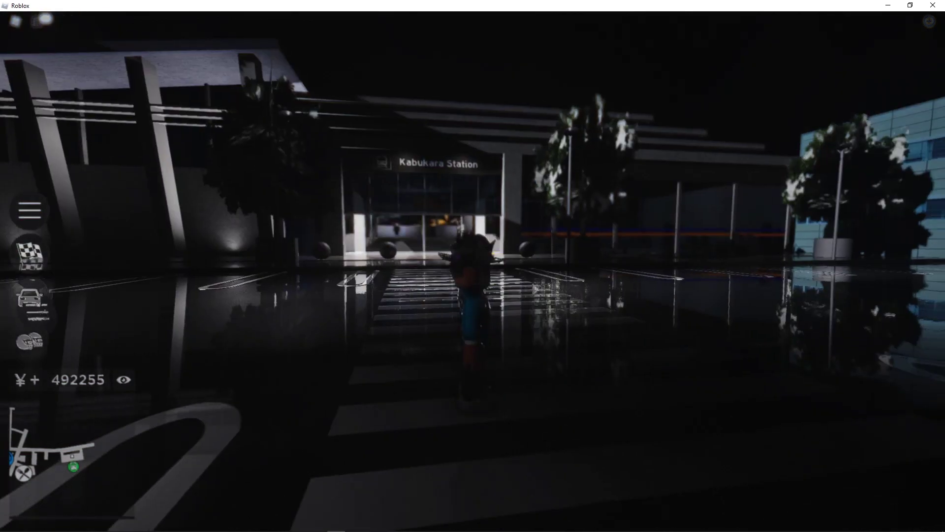
- Reopen the overlay on the preset's effect list and switch the SSR effect off and on to compare the reflections
key(Home)
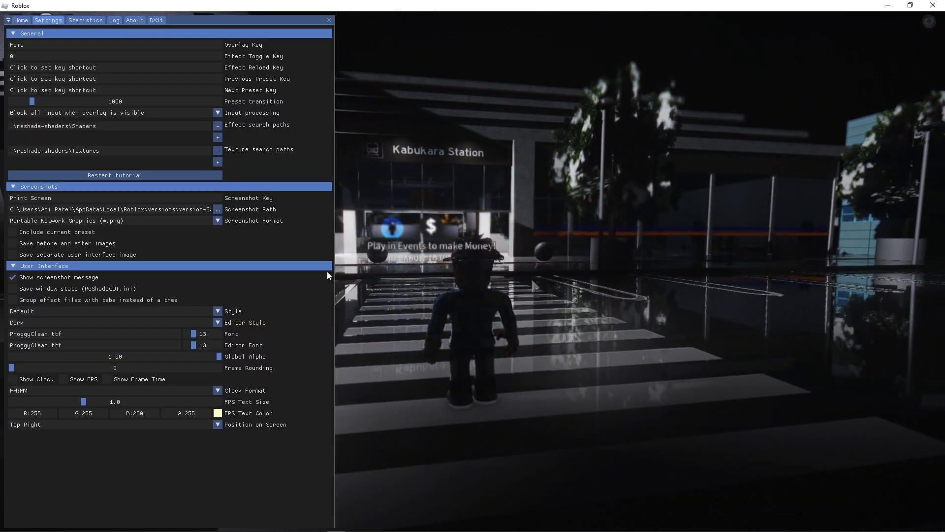
click(20, 21)
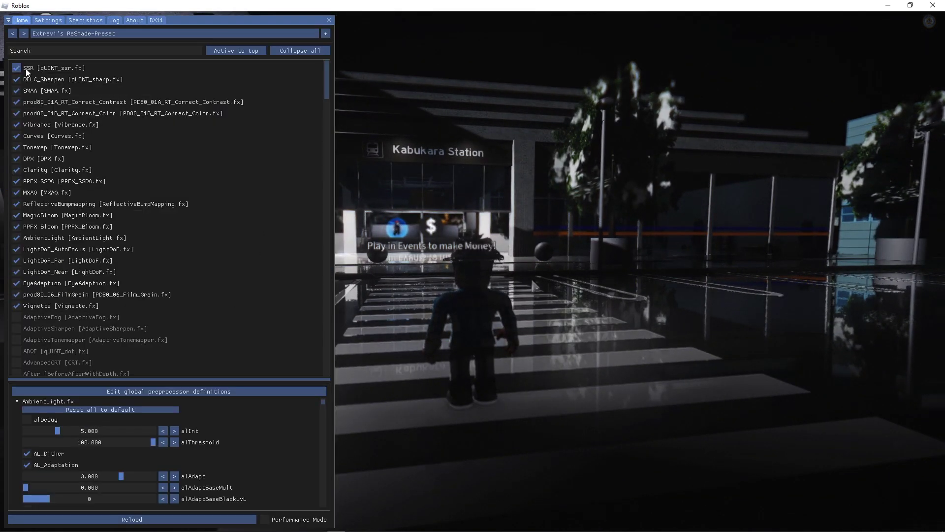
mouse_move(44, 71)
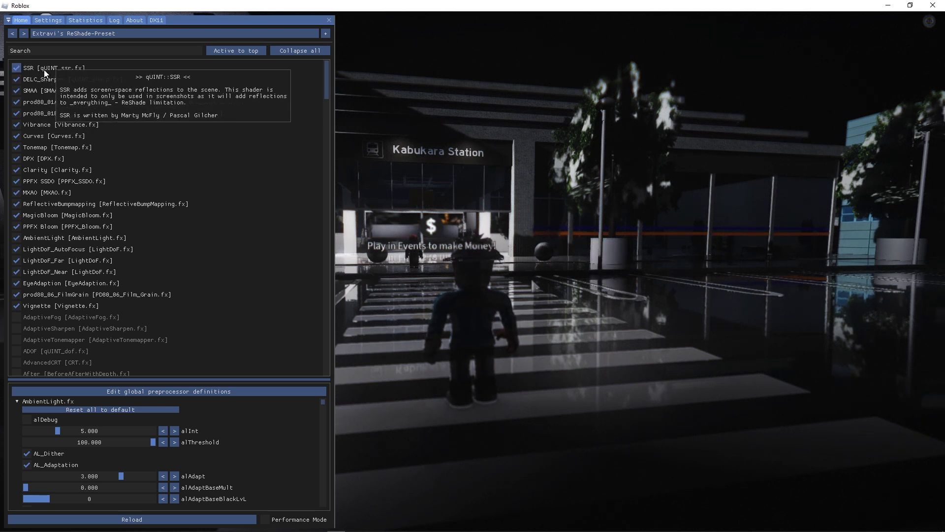
click(44, 69)
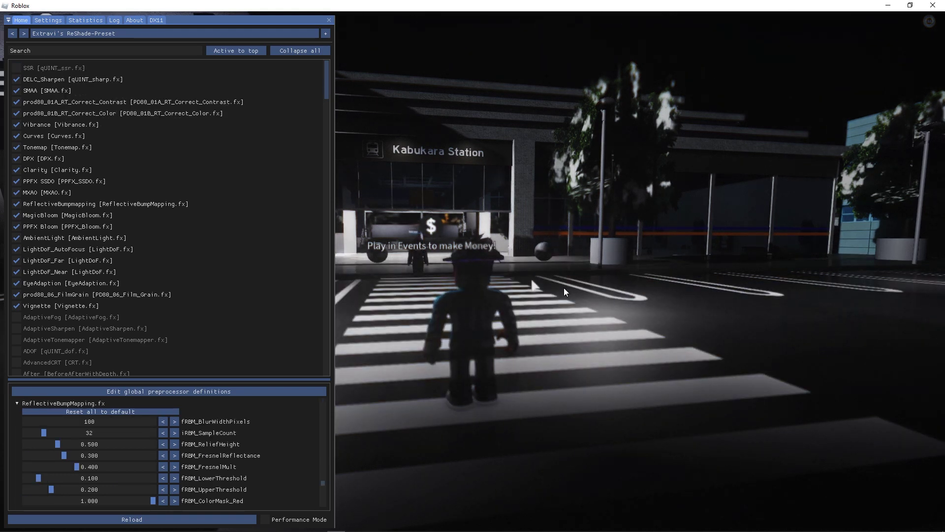
click(22, 69)
click(22, 69)
click(22, 69)
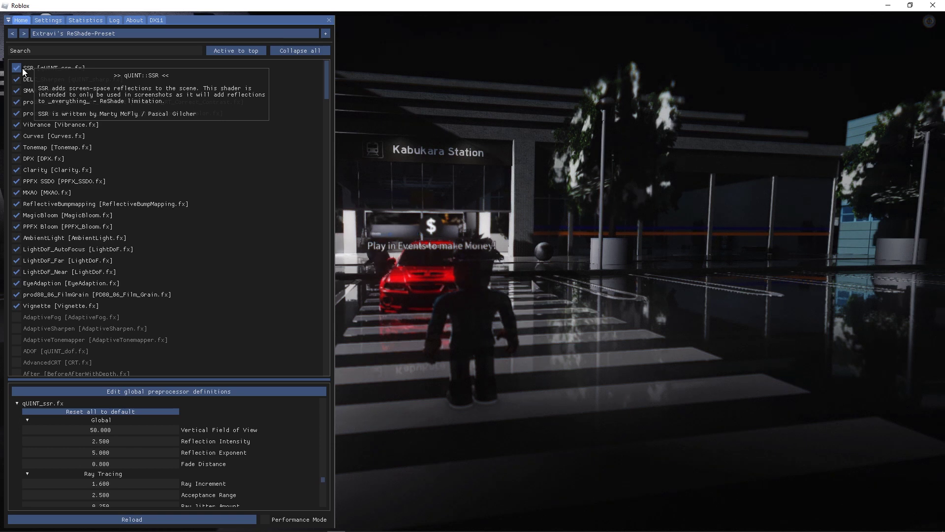
- Disable the Vignette, prod80_06_FilmGrain, EyeAdaption, LightDoF_AutoFocus, LightDoF_Far and LightDoF_Near effects
click(36, 306)
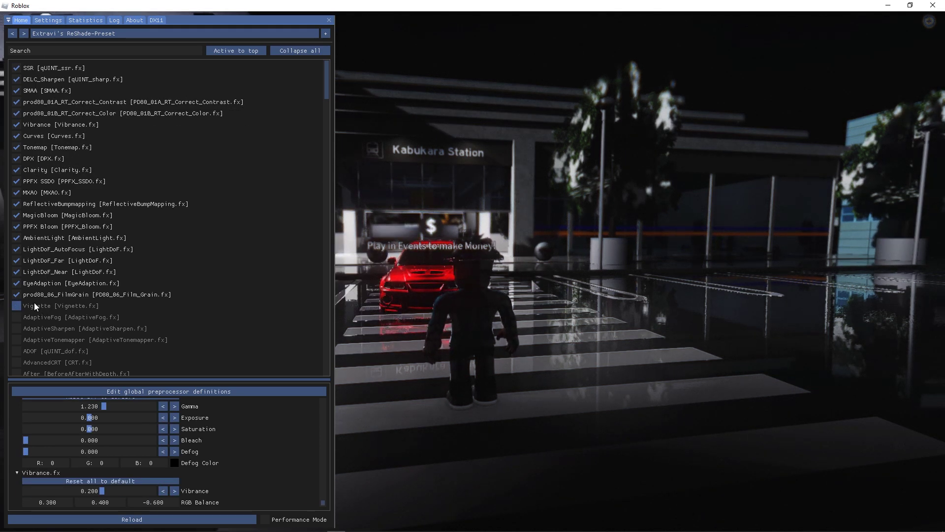
click(34, 294)
click(35, 281)
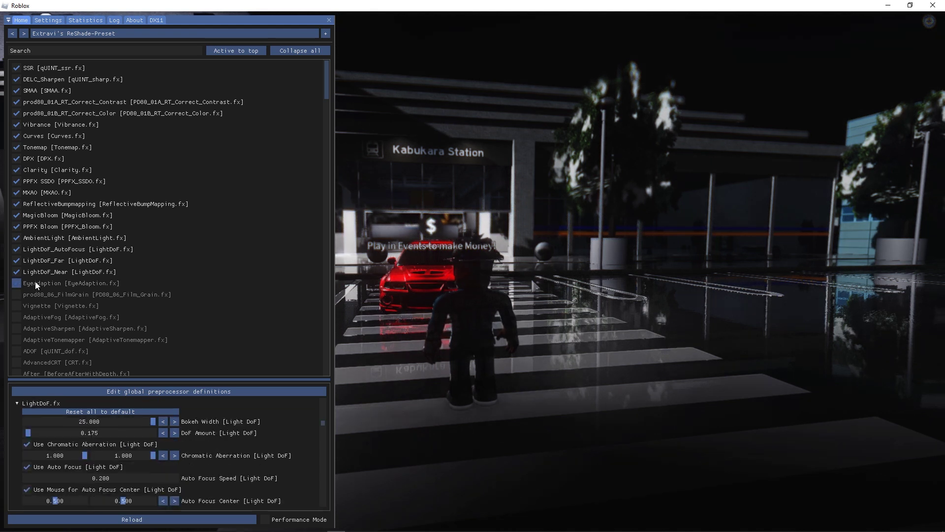
click(41, 251)
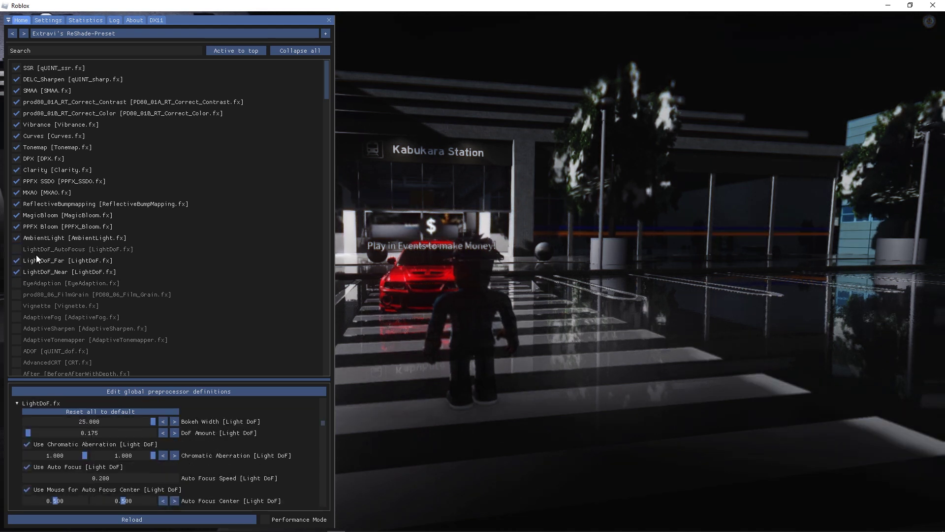
click(40, 263)
click(40, 271)
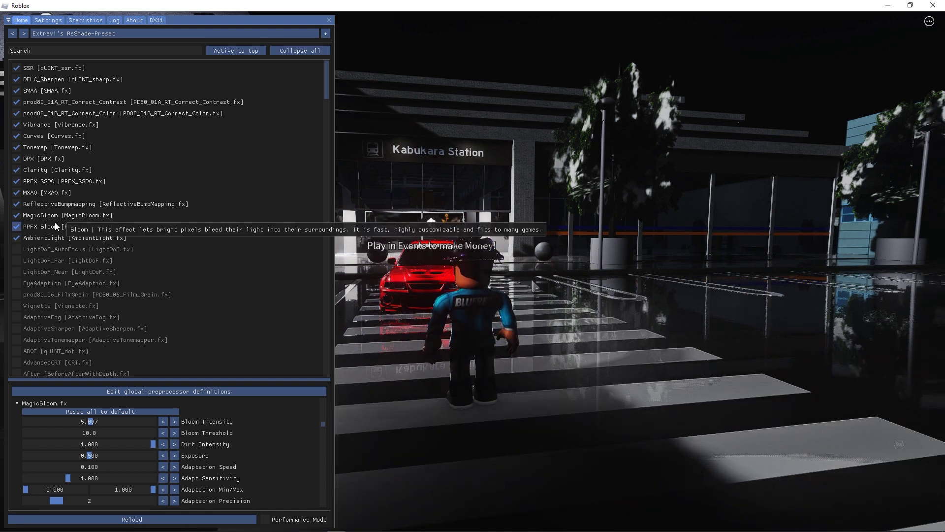
- Toggle the ReflectiveBumpmapping effect off and on, and enable the Deband and TAA [Temporal_AA.fx] effects
click(28, 206)
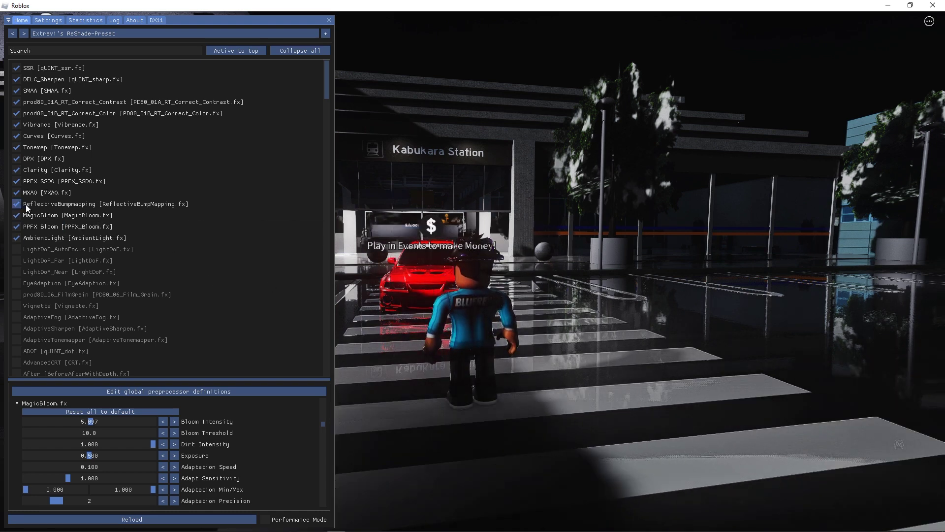
click(31, 206)
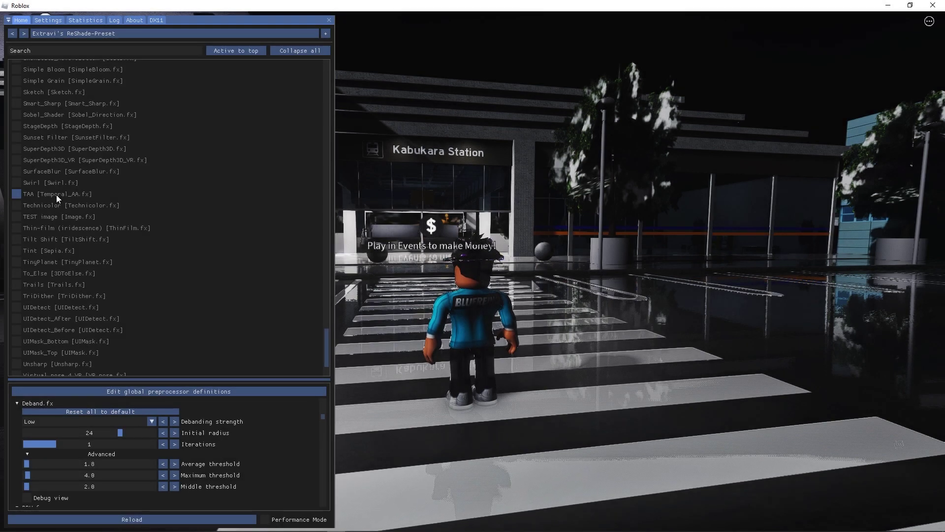
click(56, 194)
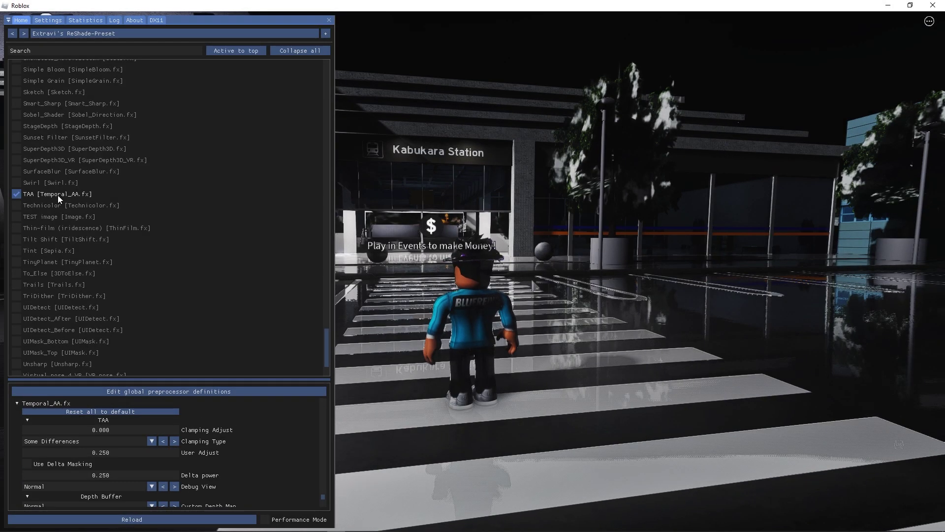
- Find the Colourfulness [Colourfulness.fx] effect in the preset's effect list and enable it
scroll(132, 282, up, 1)
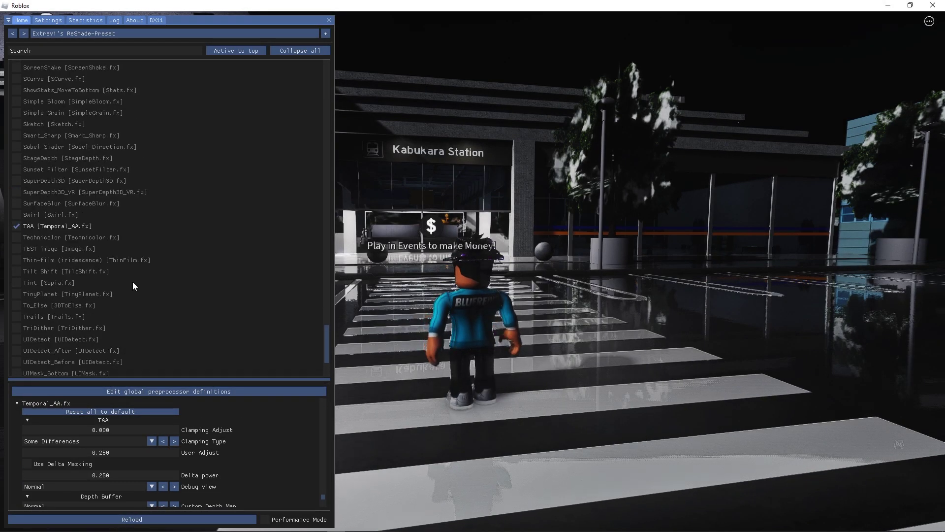
scroll(132, 285, up, 4)
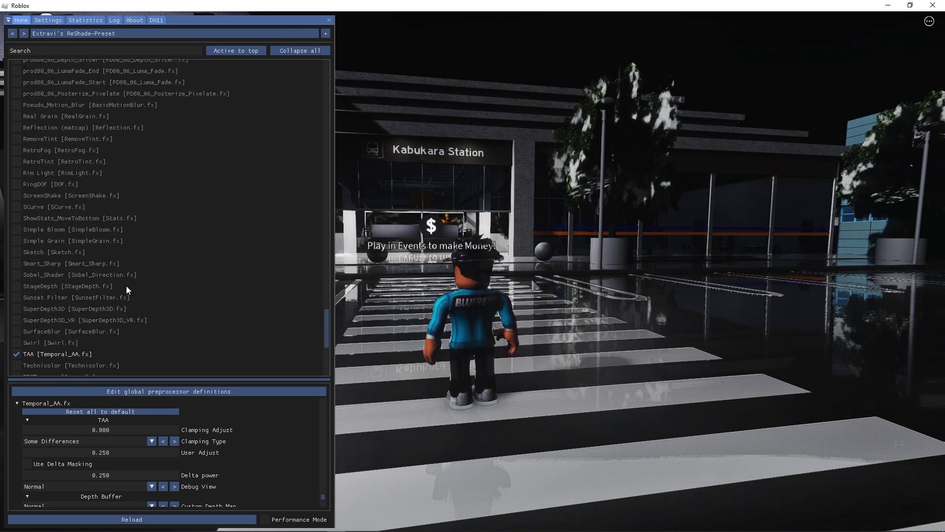
scroll(126, 285, up, 4)
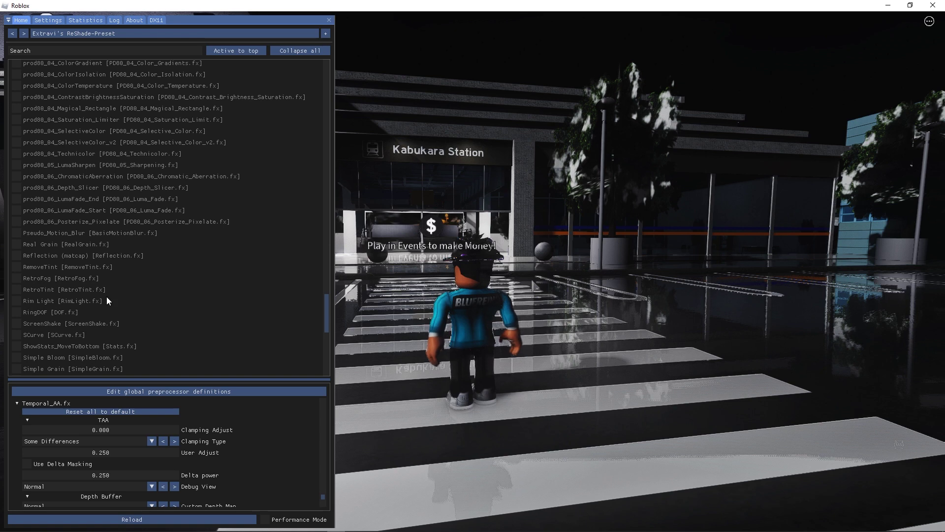
scroll(106, 298, up, 10)
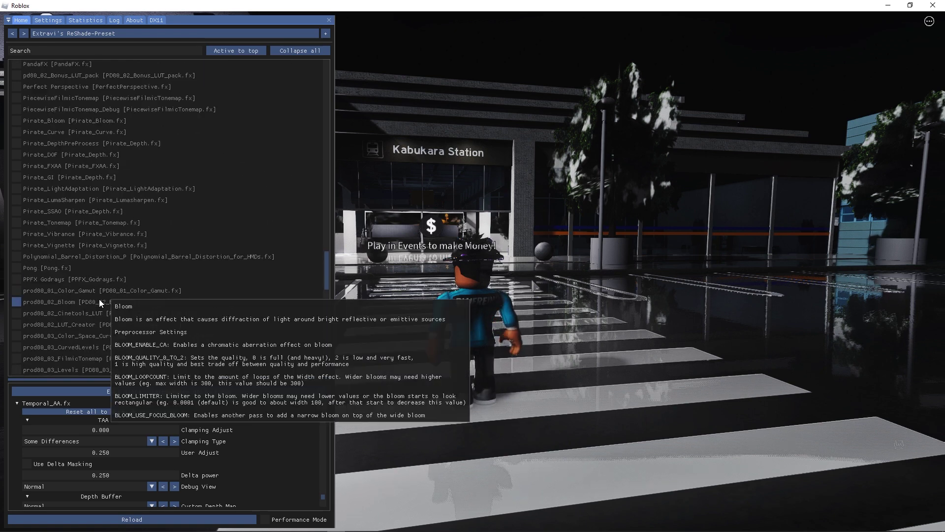
scroll(99, 300, up, 2)
scroll(97, 300, up, 1)
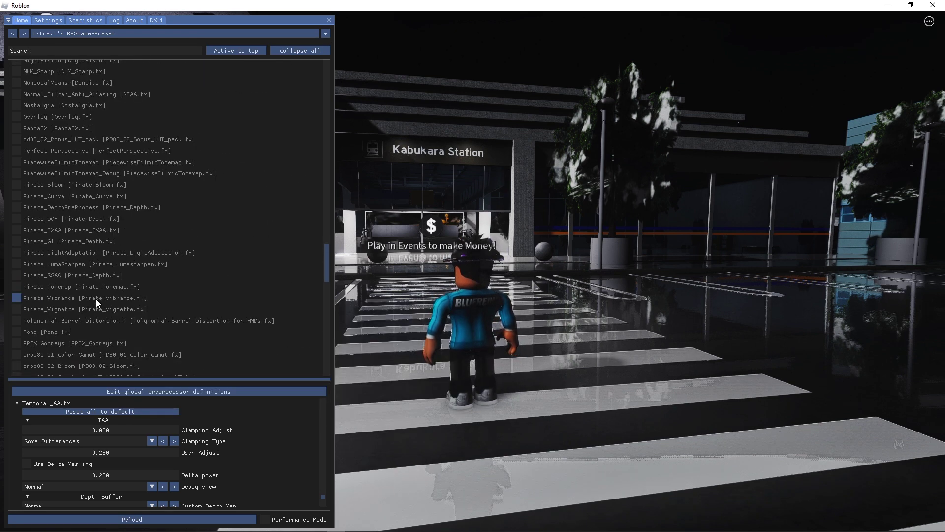
scroll(46, 125, up, 20)
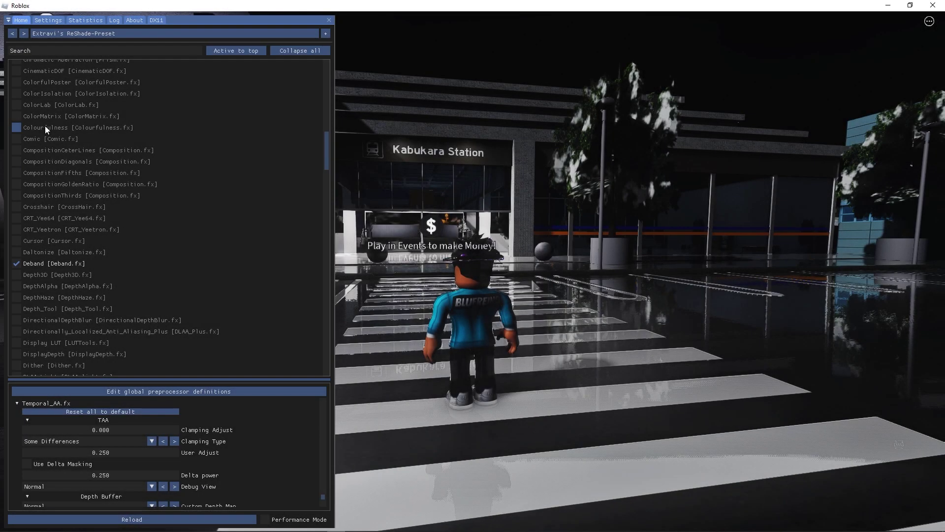
click(46, 127)
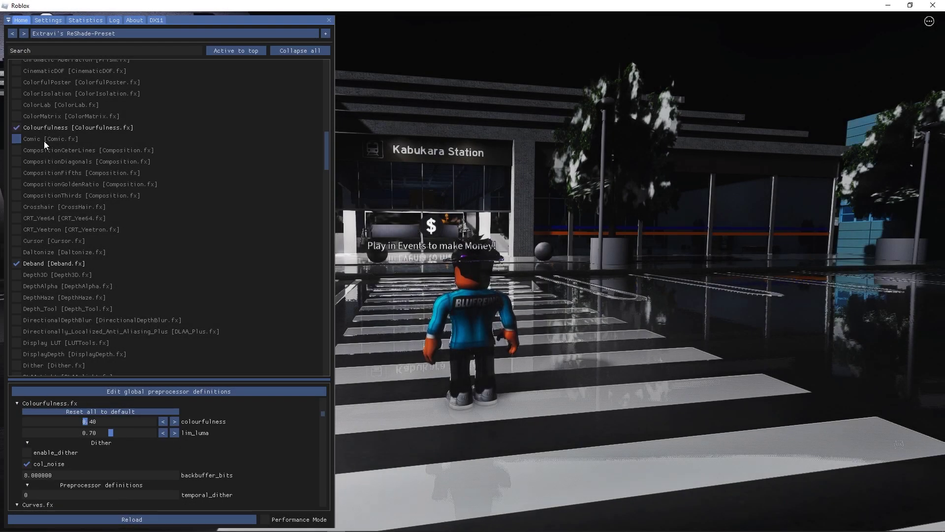
- Find the FXAA [FXAA.fx] anti-aliasing effect in the effect list and enable it
scroll(44, 140, up, 5)
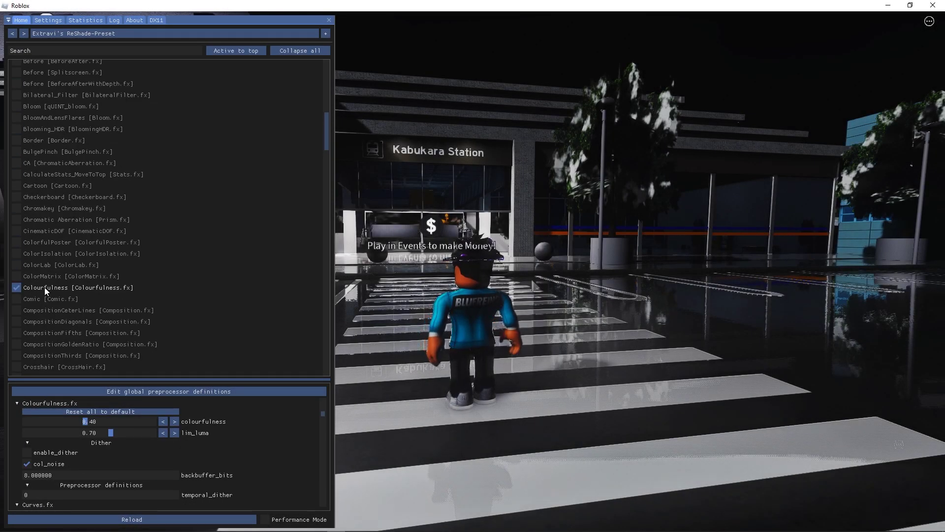
scroll(51, 283, down, 6)
scroll(60, 250, down, 5)
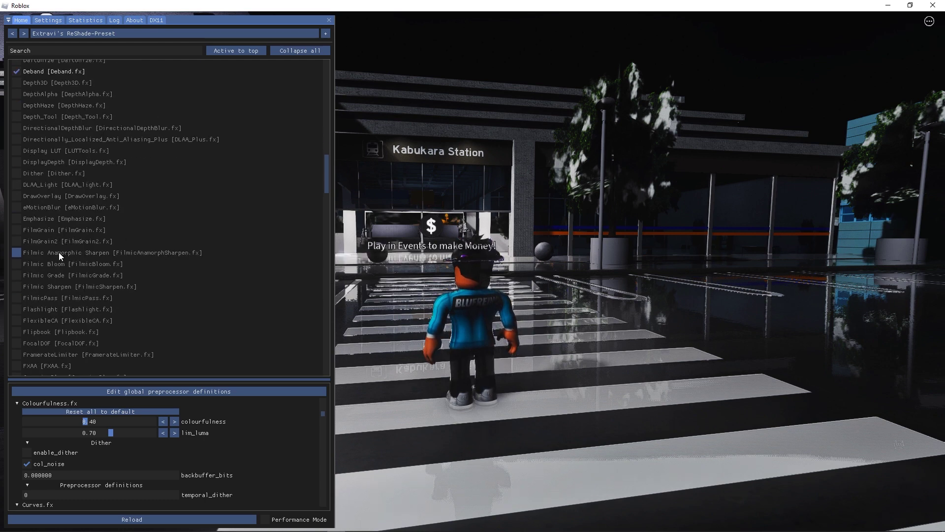
scroll(58, 252, down, 5)
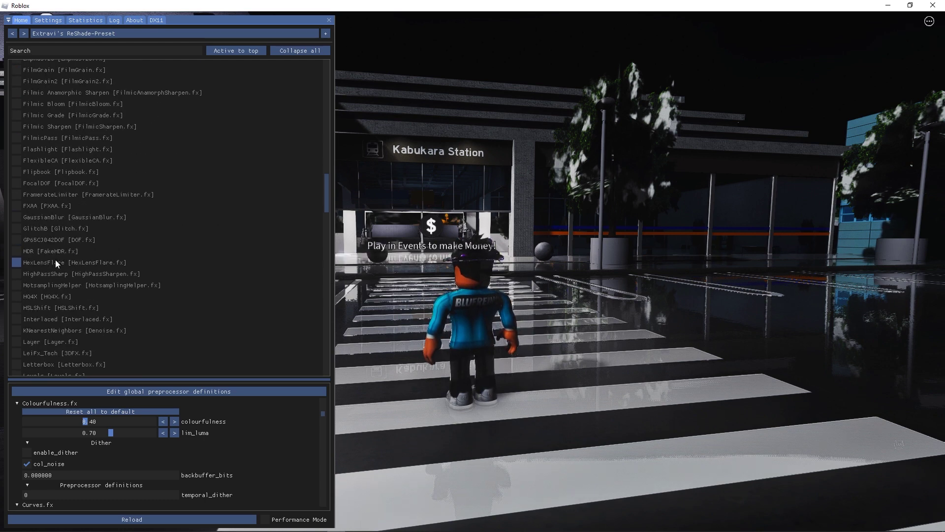
click(37, 206)
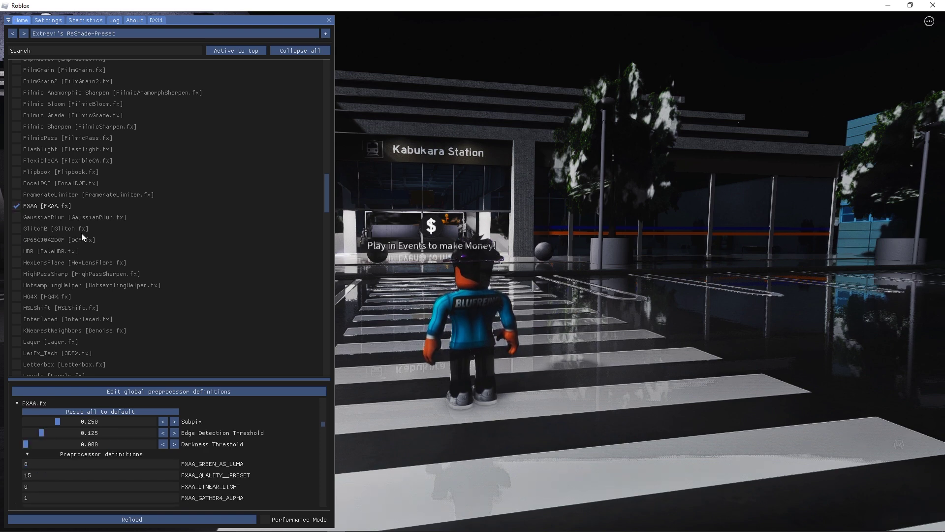
- Find the PPFX Godrays [PPFX_Godrays.fx] effect in the effect list and enable it
scroll(83, 280, down, 5)
scroll(78, 294, down, 2)
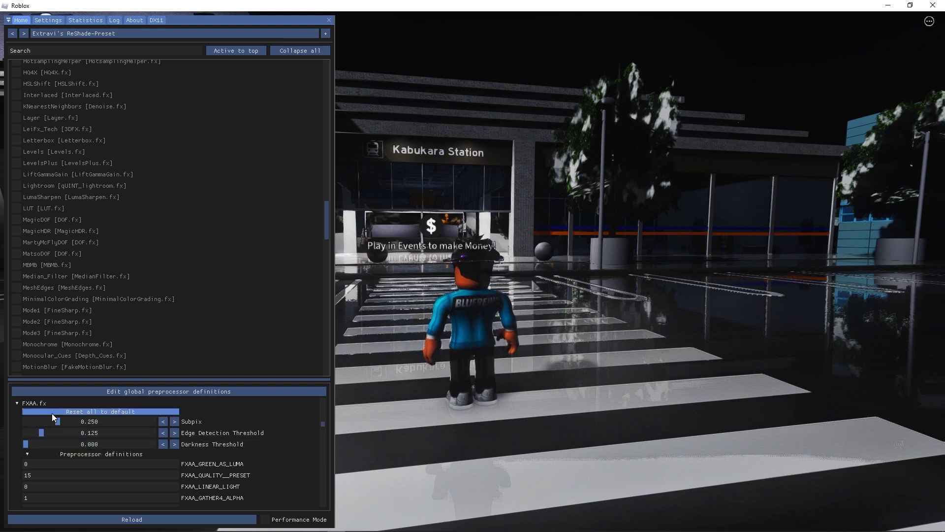
scroll(125, 304, down, 15)
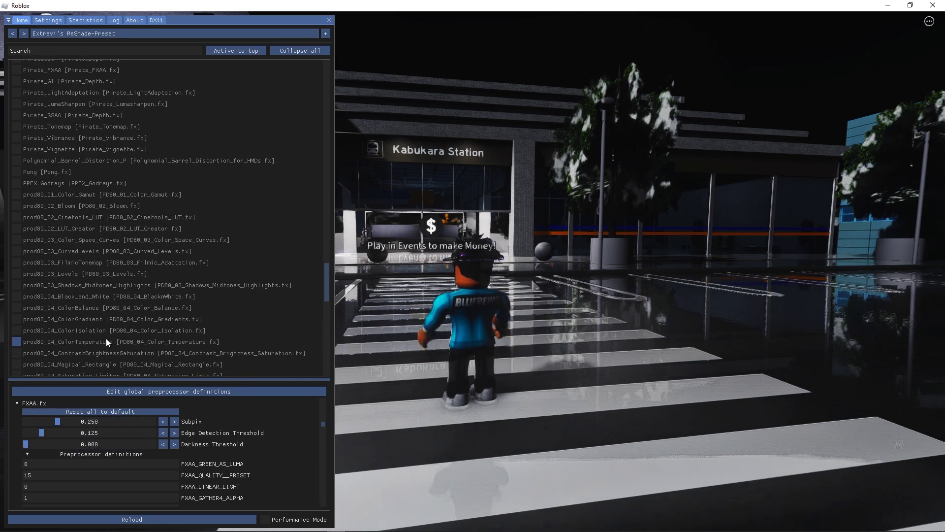
scroll(105, 339, up, 2)
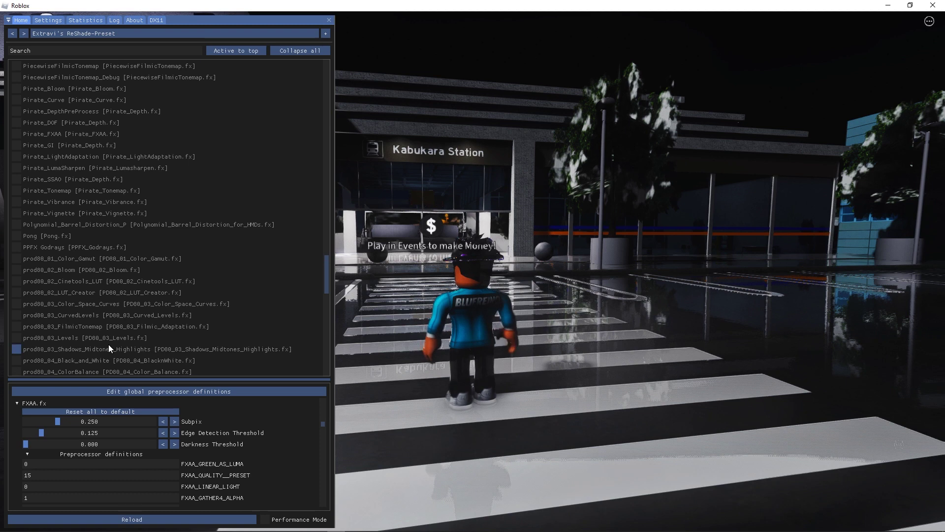
click(58, 249)
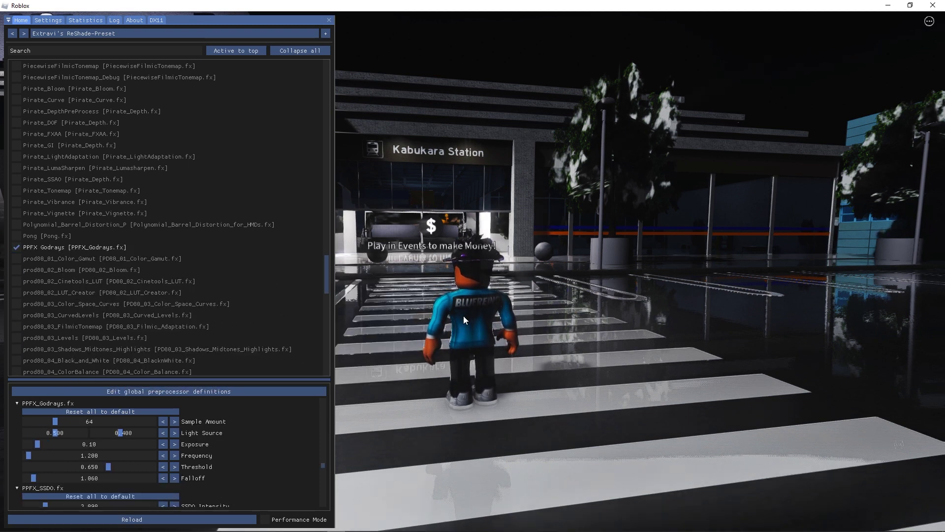
- Close the ReShade overlay and walk the character around the crosswalk by Kabukara Station to examine the shader effects
key(Home)
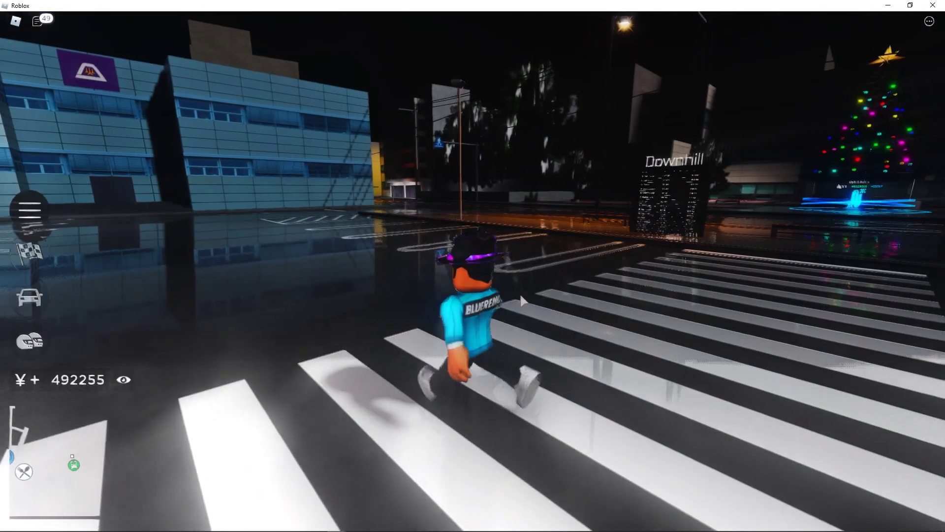
key(w)
key(w)
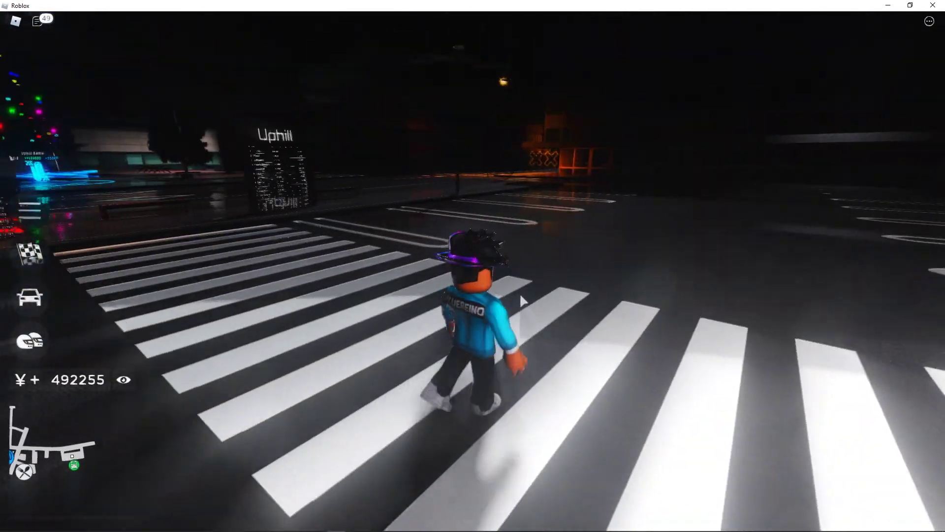
key(w)
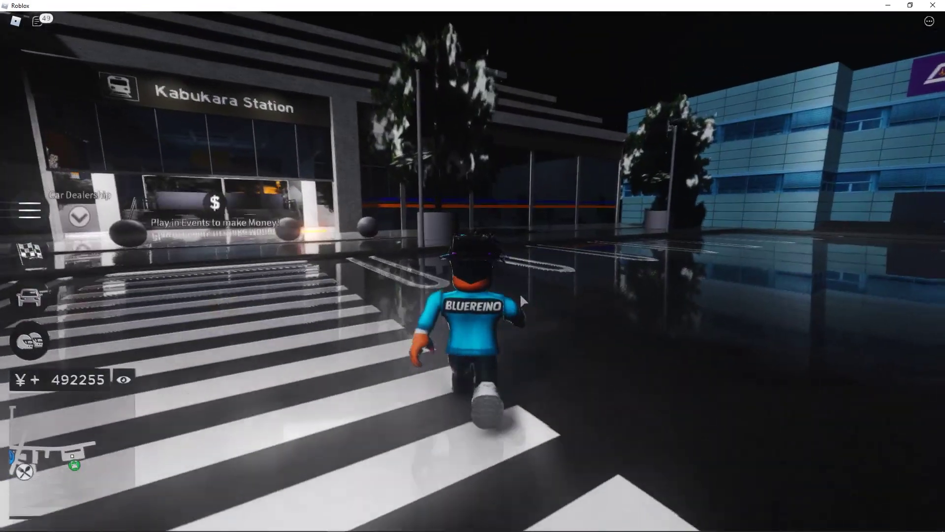
key(a)
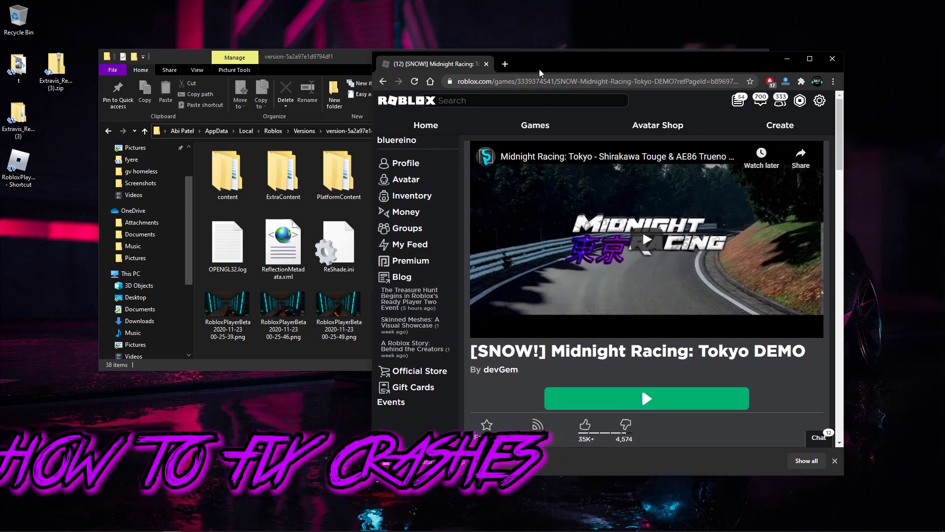
- Minimise the browser and File Explorer windows and close the Sound settings window
click(789, 56)
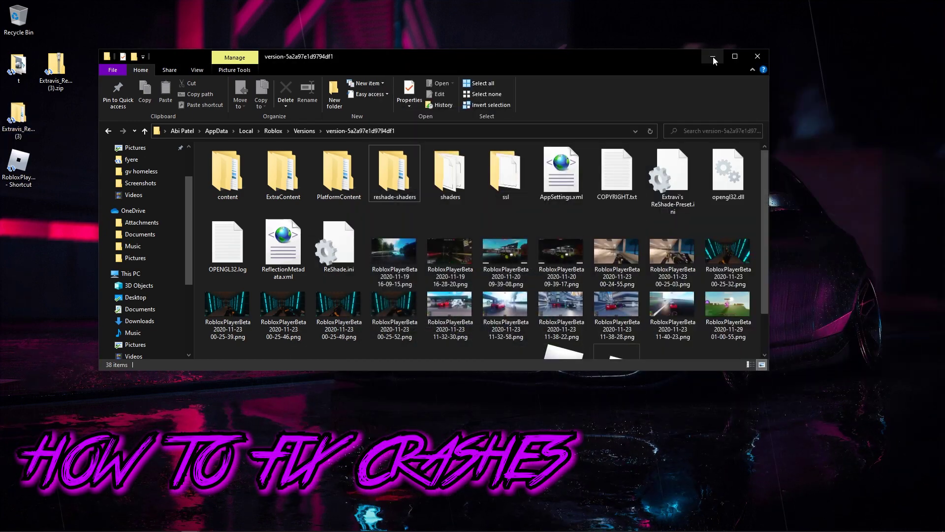
click(712, 56)
click(2, 529)
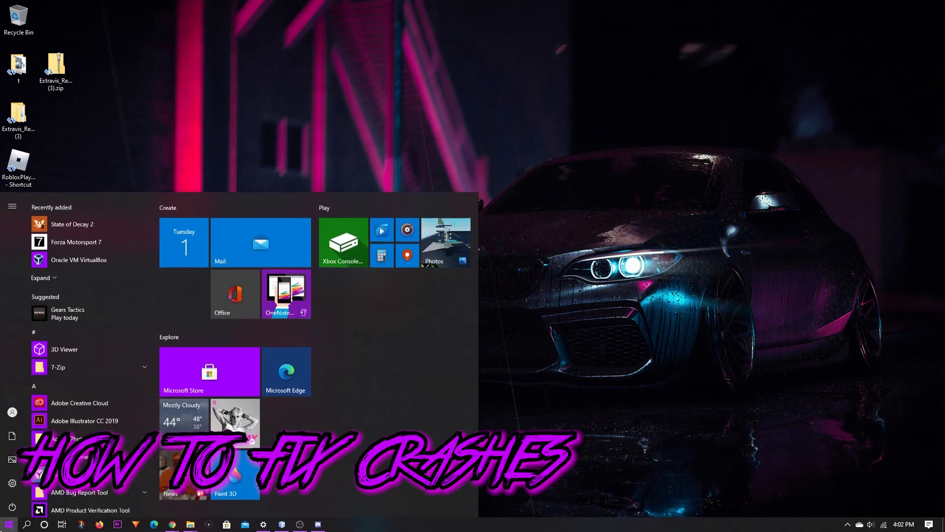
text(un)
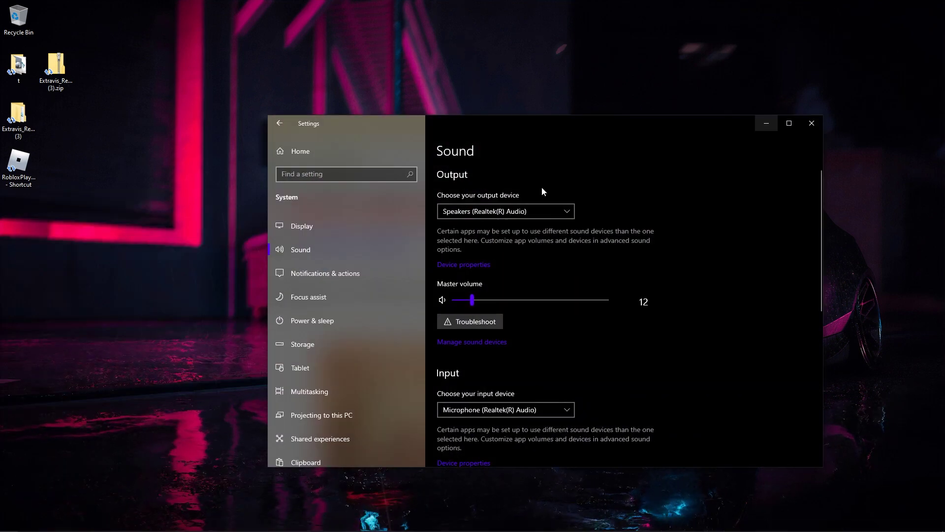
click(812, 124)
- Search Windows for "unin", open the Apps & features settings and select the Roblox Player entry to reach its uninstall option
click(9, 523)
text(un)
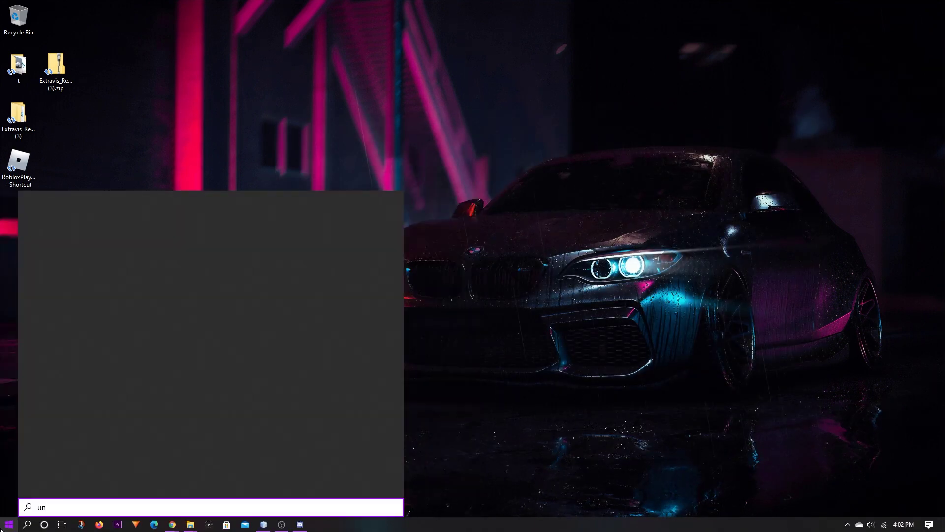
text(in)
key(Return)
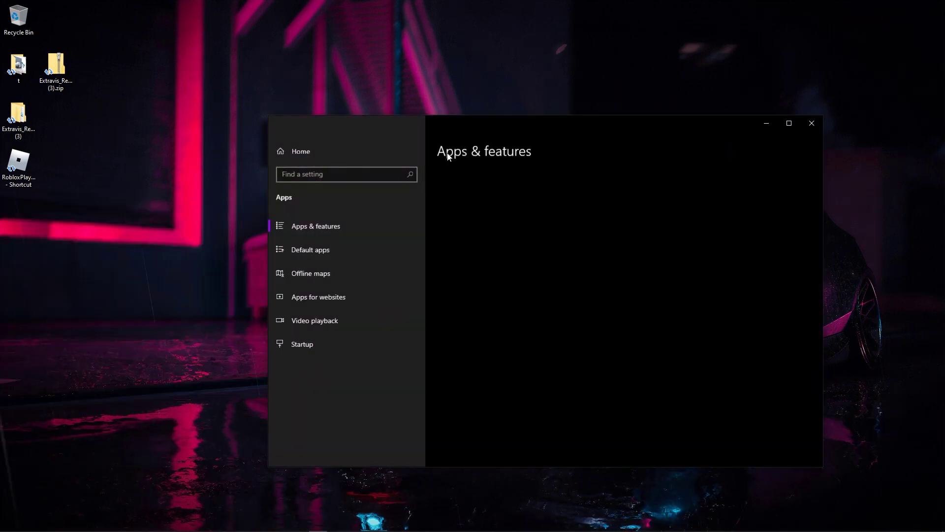
click(484, 334)
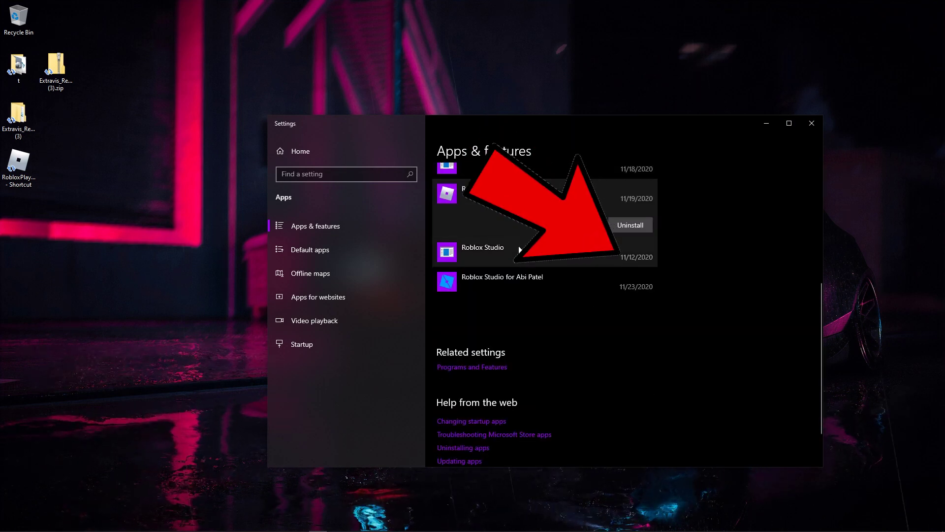
click(521, 274)
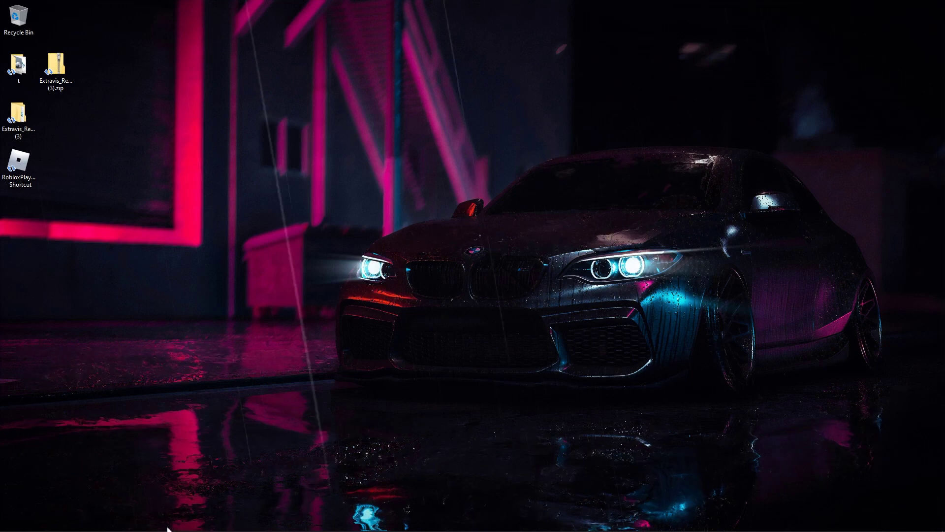
- Search Windows for "roblox" and open the file location of the Roblox Player result
click(18, 162)
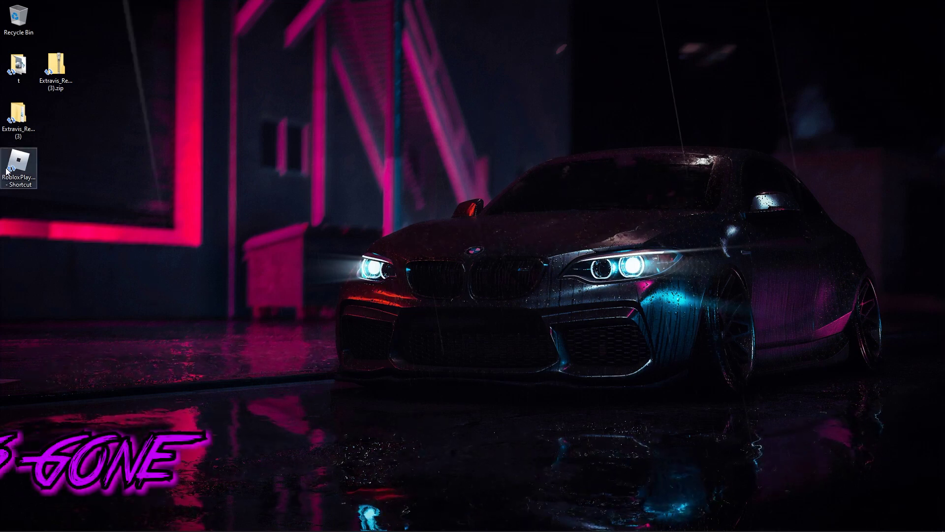
drag(114, 203, 141, 221)
click(7, 526)
text(roblox)
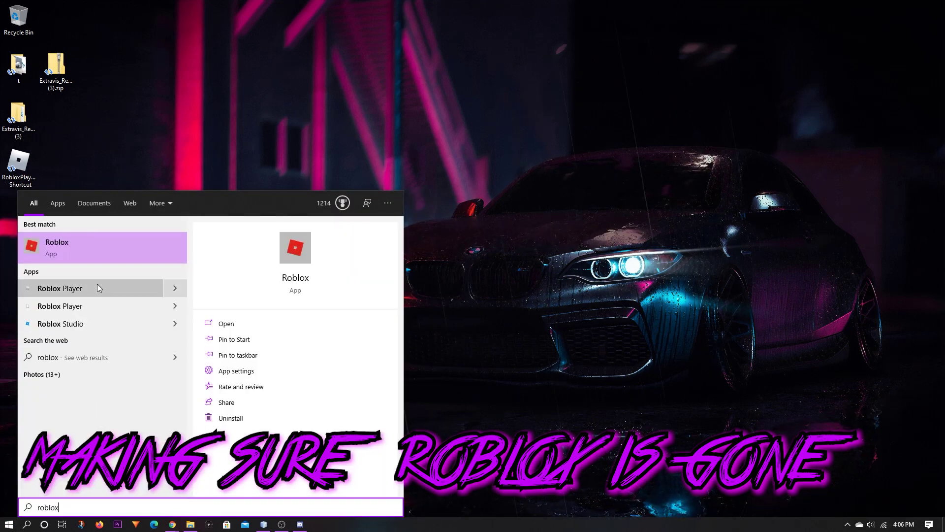
right_click(97, 285)
click(130, 309)
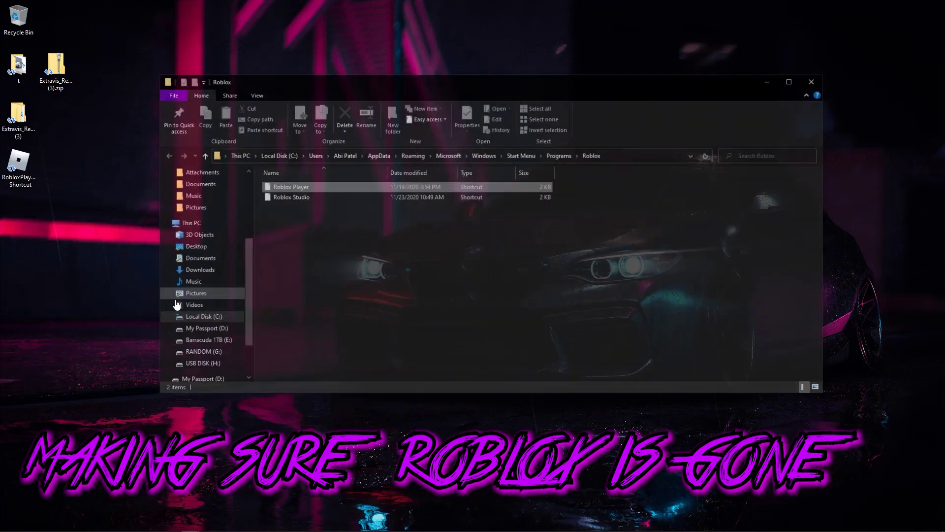
click(325, 235)
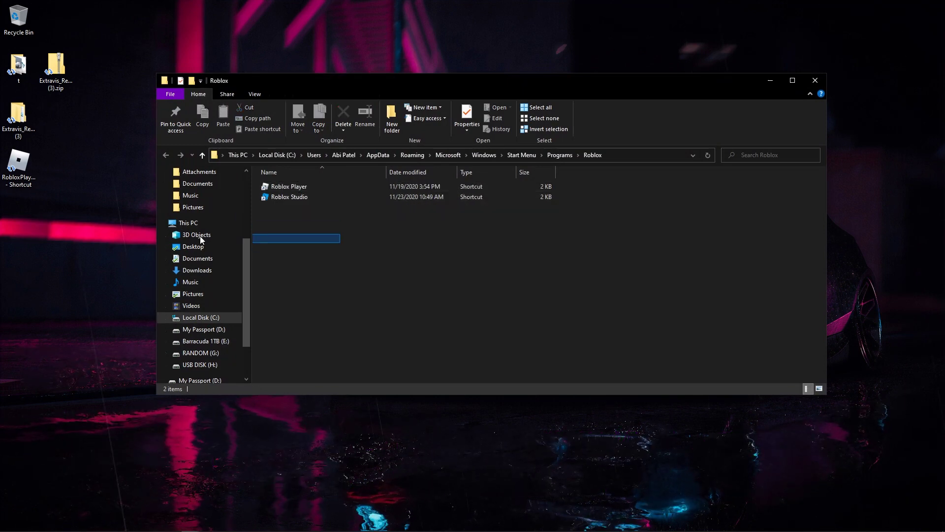
- Open the file location of the Roblox Player shortcut to reach the Roblox version folder
right_click(309, 190)
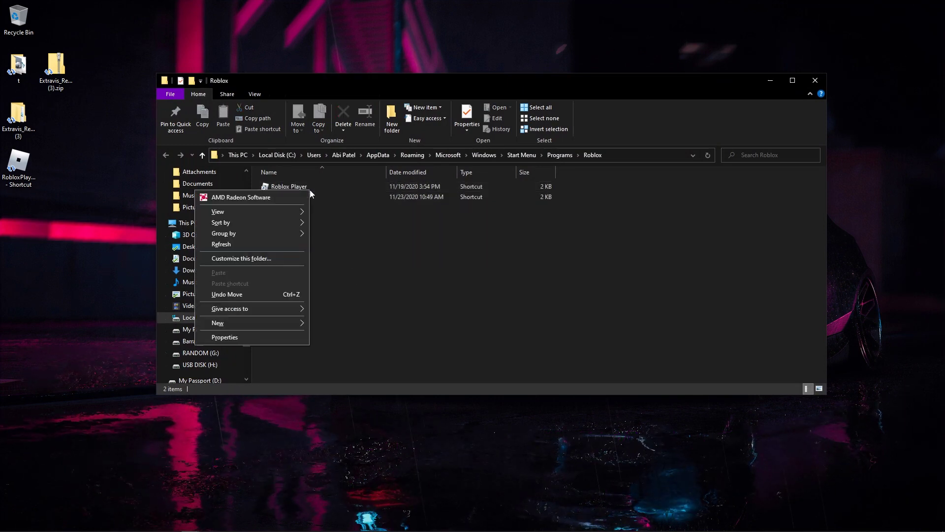
click(332, 187)
right_click(332, 187)
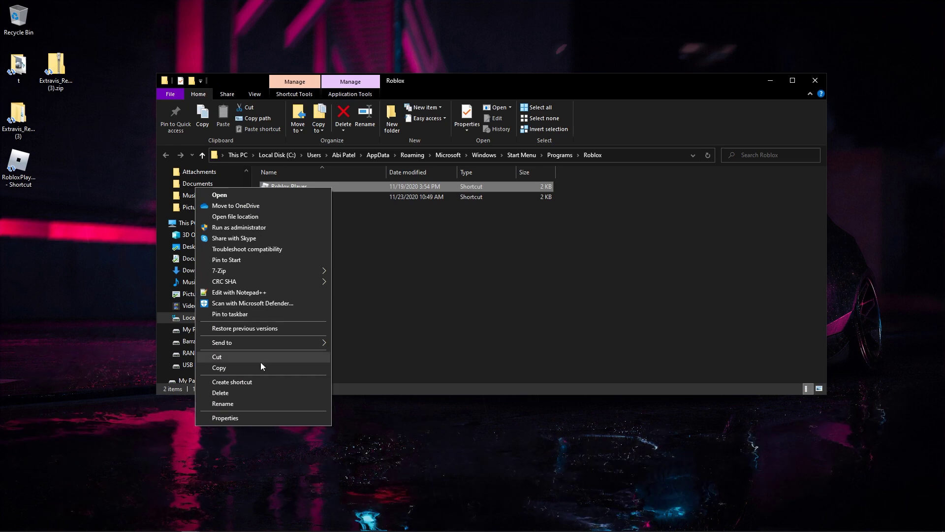
click(265, 217)
- Examine the ReShade and Roblox files in the version folder, briefly maximising the window, and close it
scroll(269, 203, up, 2)
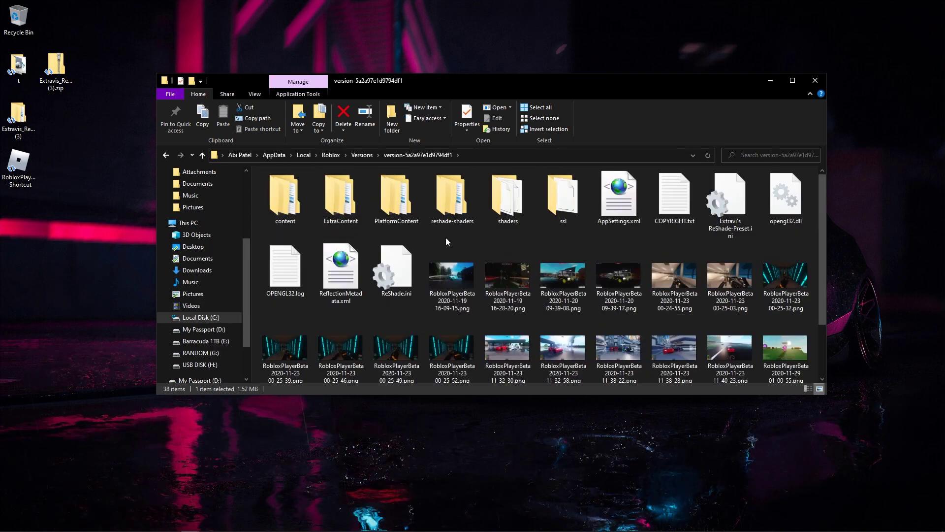
scroll(458, 265, down, 2)
scroll(456, 255, up, 2)
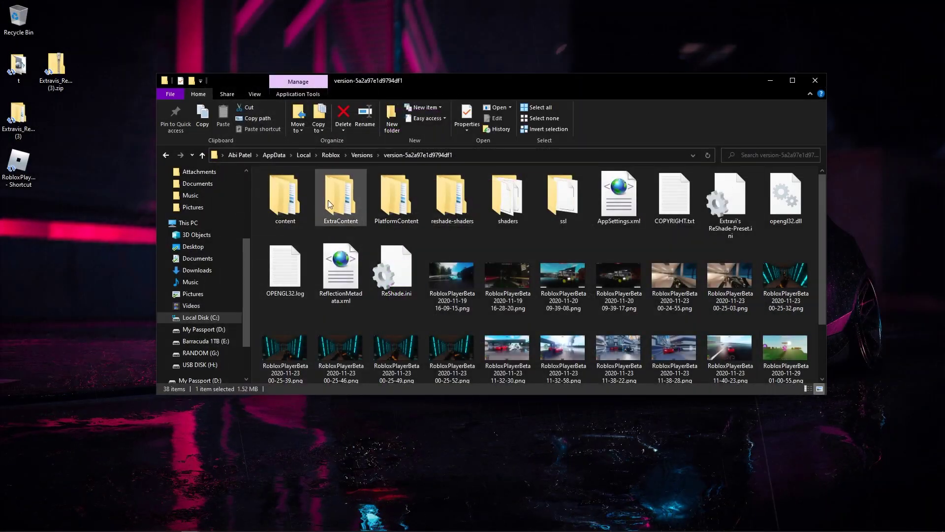
scroll(329, 204, down, 2)
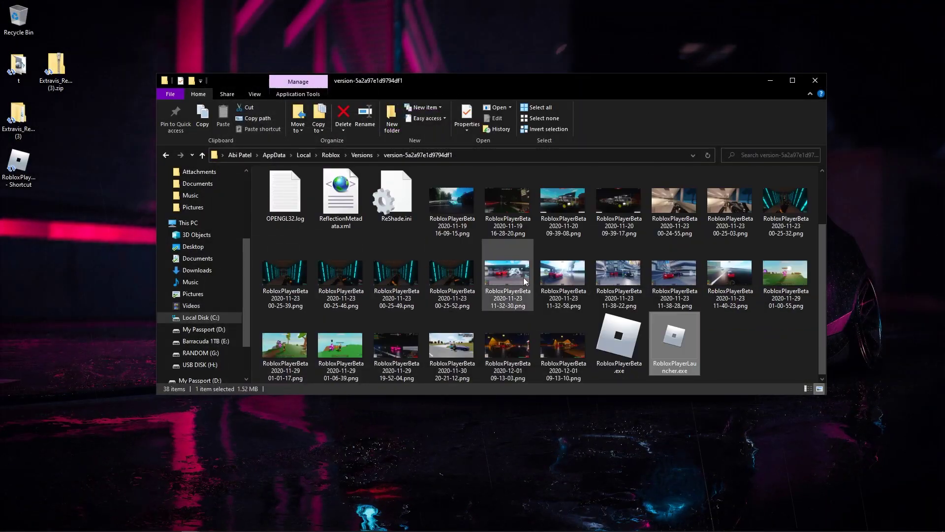
click(792, 83)
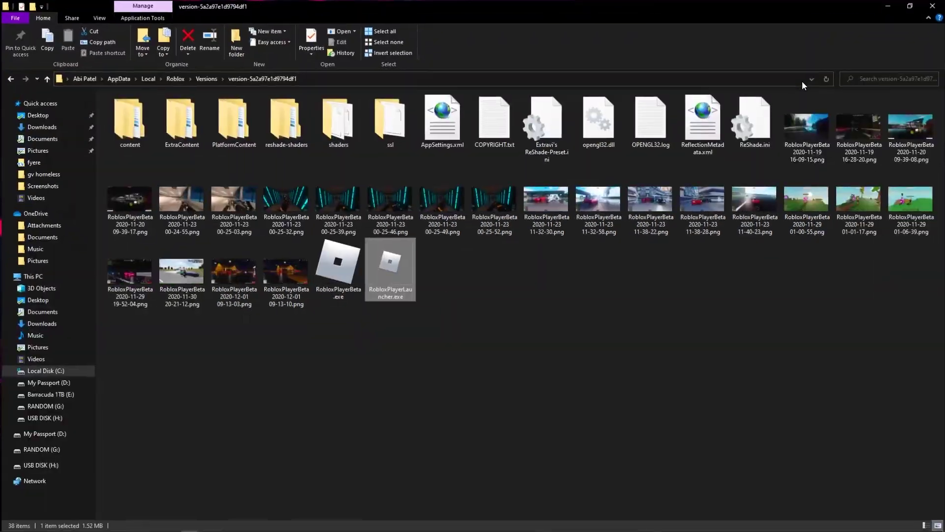
click(801, 80)
click(911, 6)
click(817, 84)
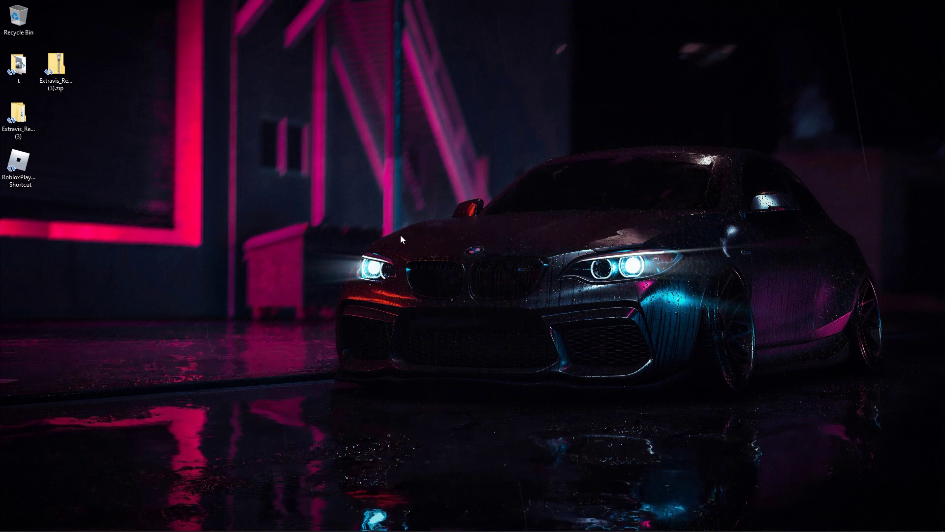
- Switch to Chrome, go to the Roblox home page and open Discord
mouse_move(325, 531)
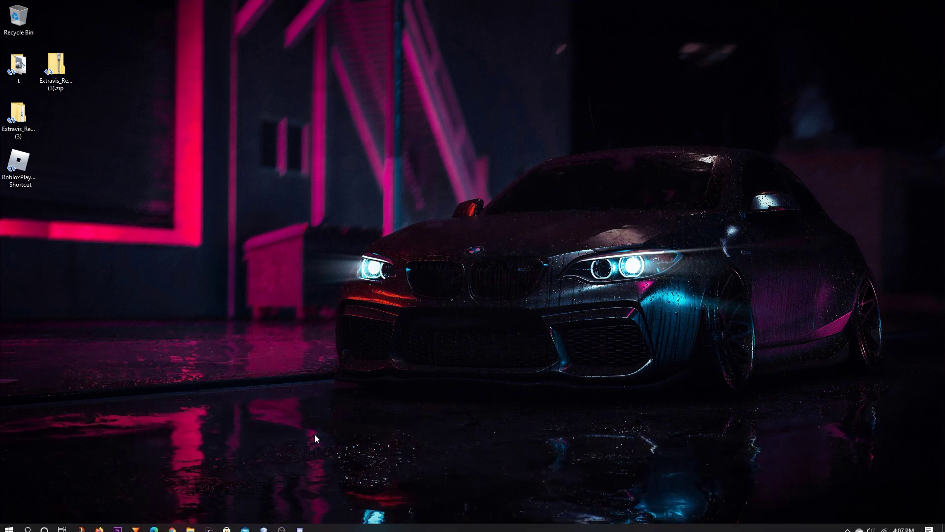
mouse_move(215, 528)
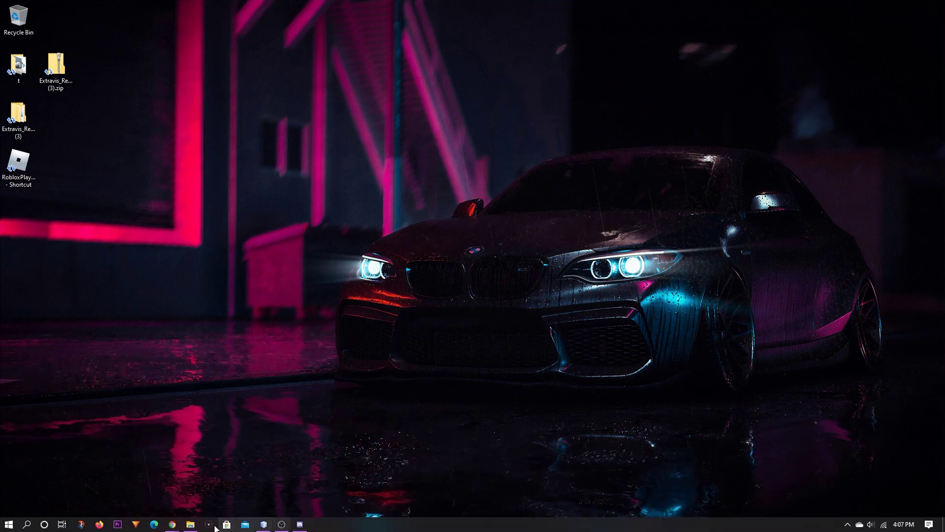
click(172, 524)
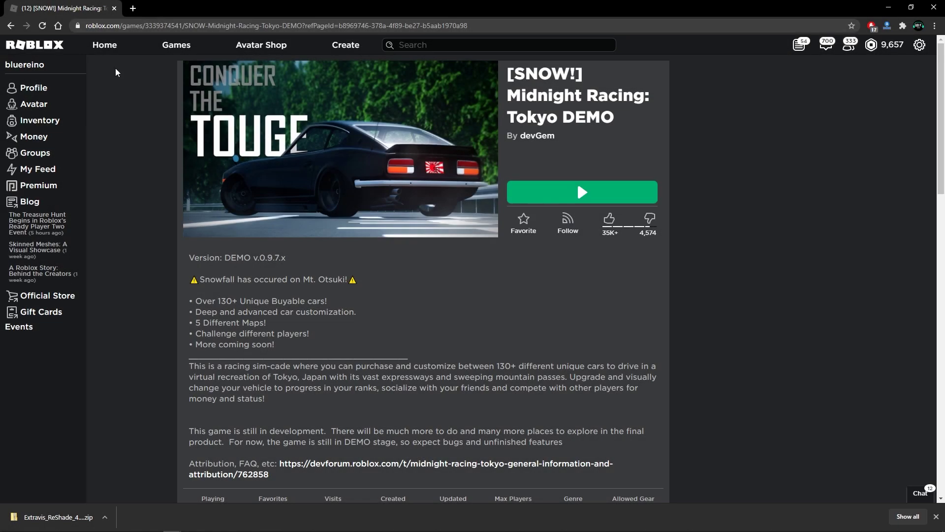
click(43, 49)
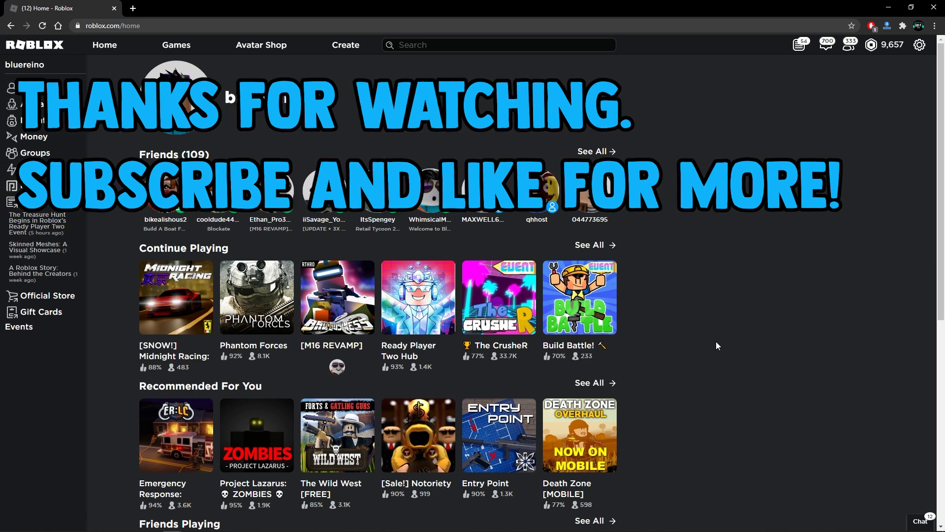
click(300, 524)
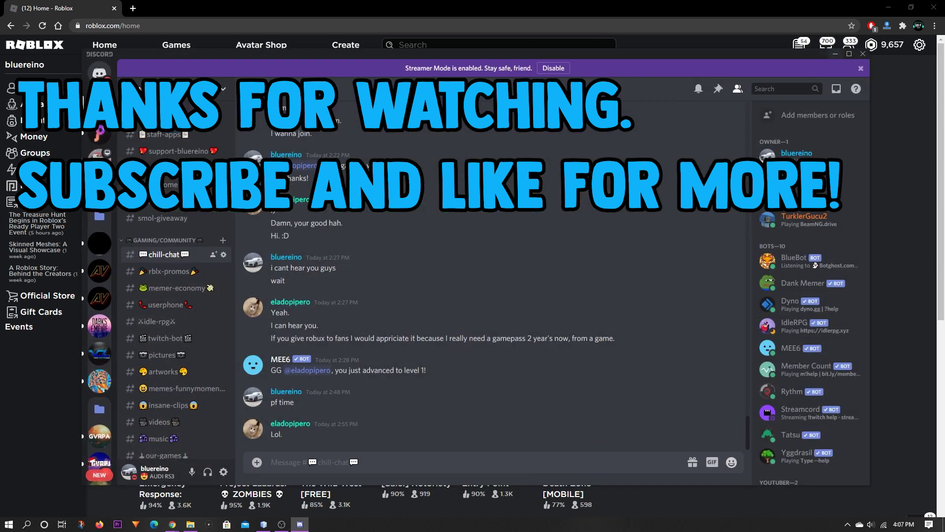